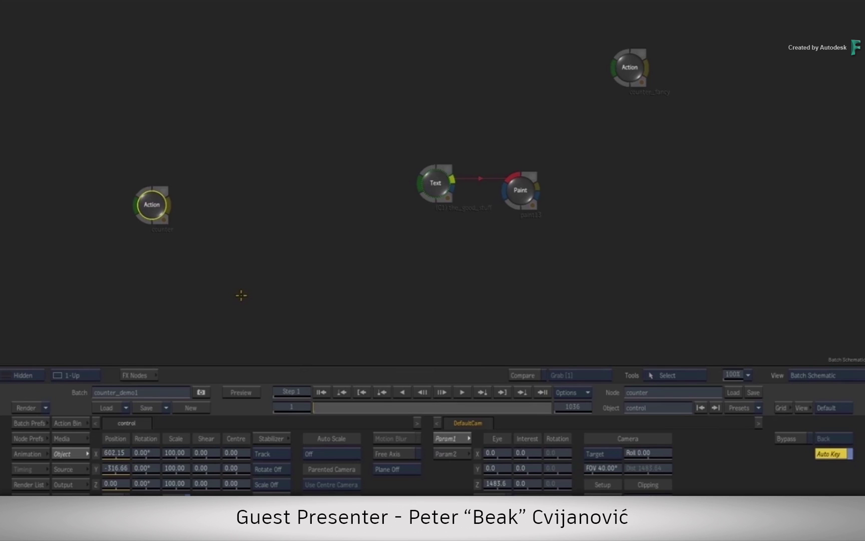
# Step: View the counter's output and move the control axis to about X 522, Y -264
pyautogui.press('F4')
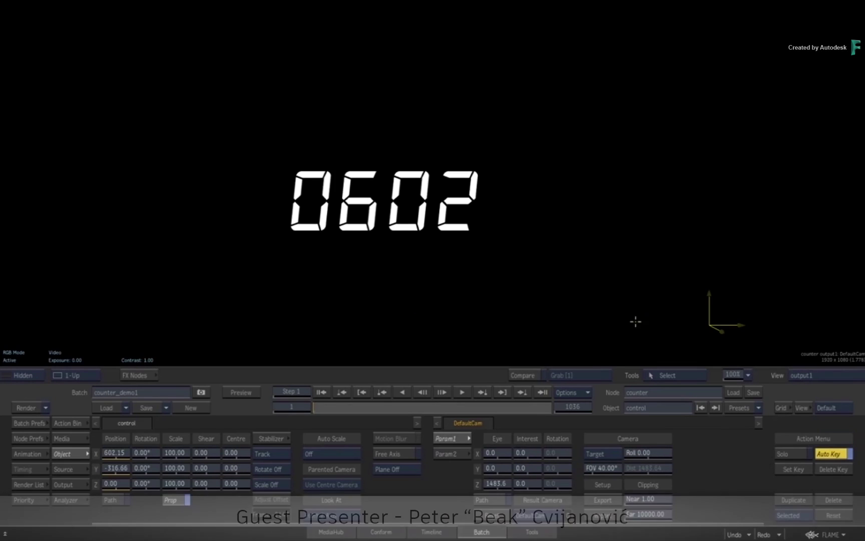
pyautogui.moveTo(719, 318); pyautogui.dragTo(678, 299)
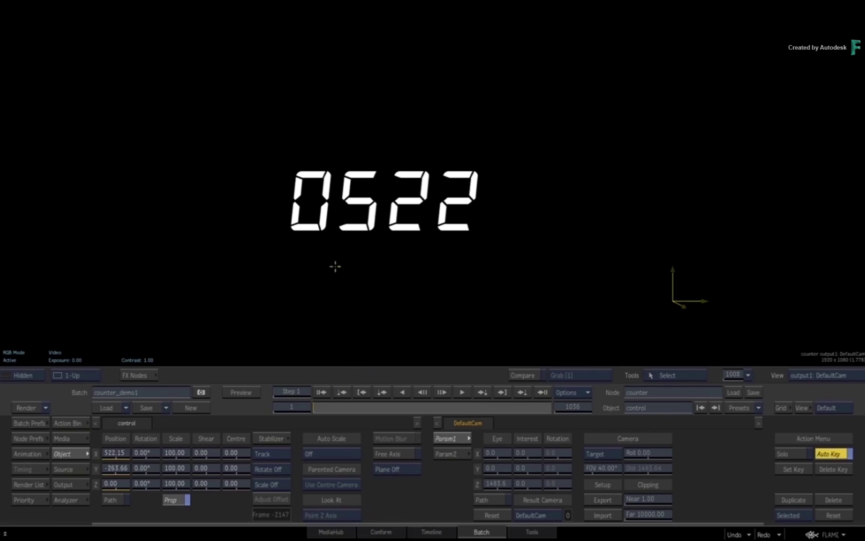
pyautogui.press('F4')
pyautogui.press('F4')
# Step: Set the control axis's X position to 3025, and reset it before moving the axis to about X 242, Y -234
pyautogui.click(121, 453)
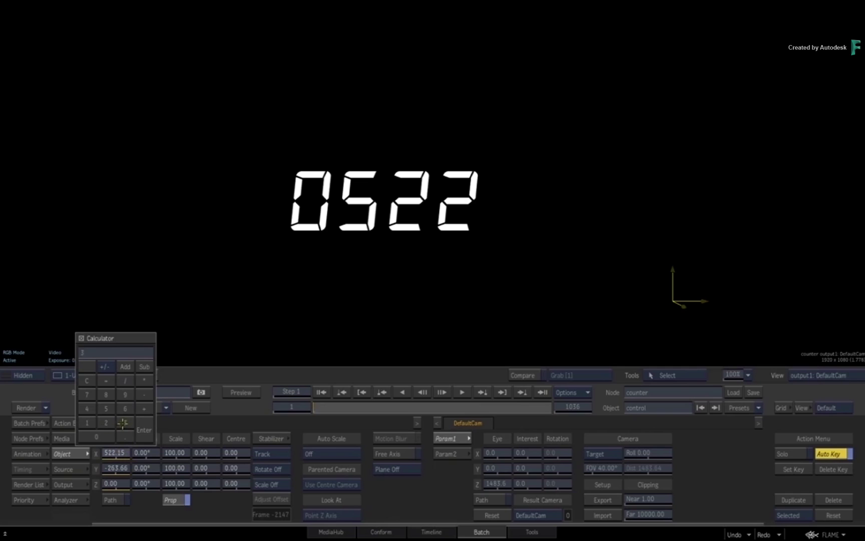
pyautogui.click(102, 405)
pyautogui.press('Return')
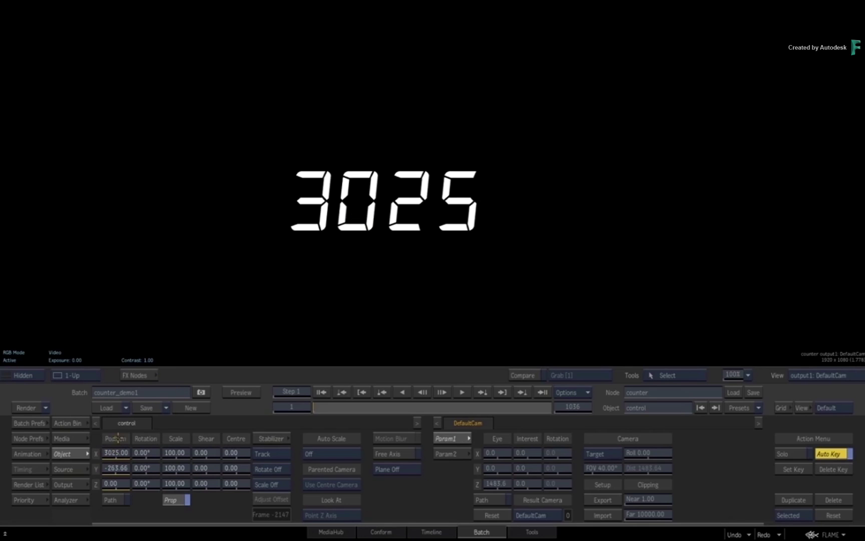
pyautogui.keyDown('ctrl'); pyautogui.keyDown('alt'); pyautogui.click(118, 453); pyautogui.keyUp('alt'); pyautogui.keyUp('ctrl')
pyautogui.moveTo(443, 302); pyautogui.dragTo(554, 287)
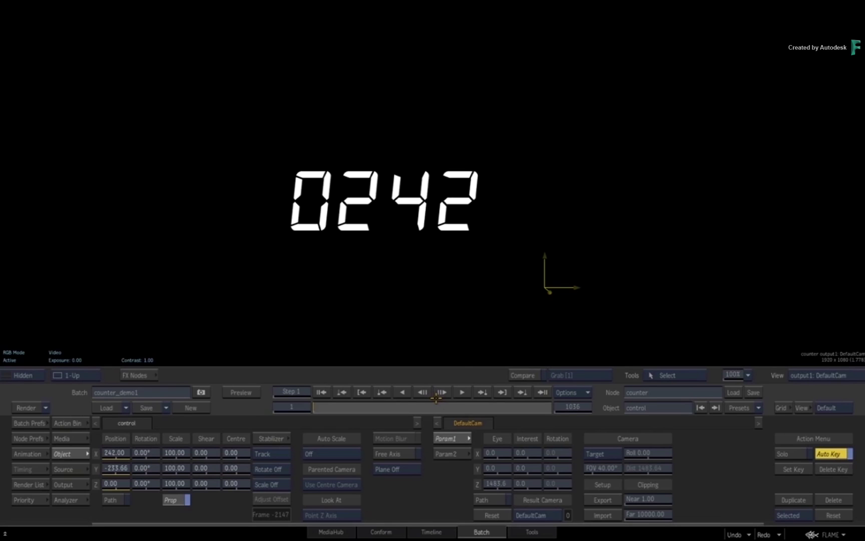
# Step: Create a new empty batch setup, discarding the unsaved changes, and hide the media library
pyautogui.press('Escape')
pyautogui.moveTo(435, 211); pyautogui.dragTo(508, 215)
pyautogui.click(512, 181)
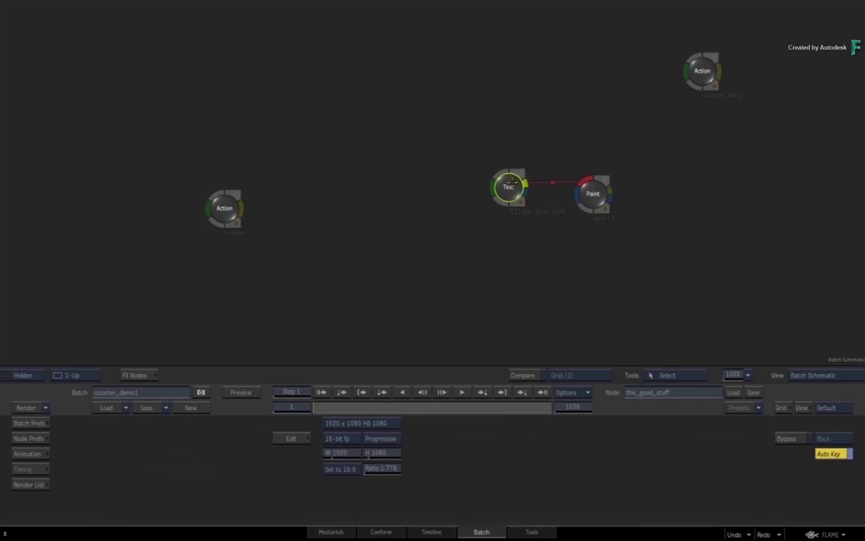
pyautogui.press('`')
pyautogui.moveTo(452, 255); pyautogui.dragTo(412, 255)
pyautogui.press('`')
pyautogui.click(222, 184)
pyautogui.click(190, 407)
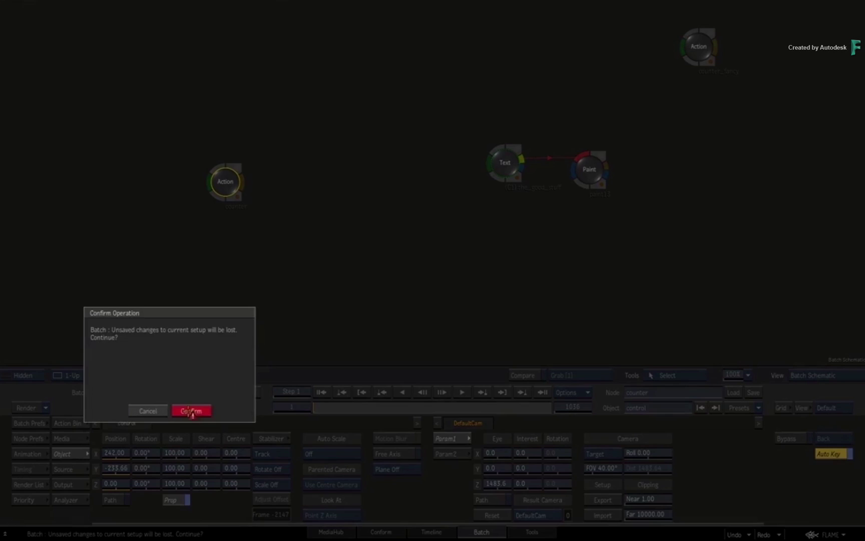
pyautogui.click(194, 409)
pyautogui.moveTo(1, 220)
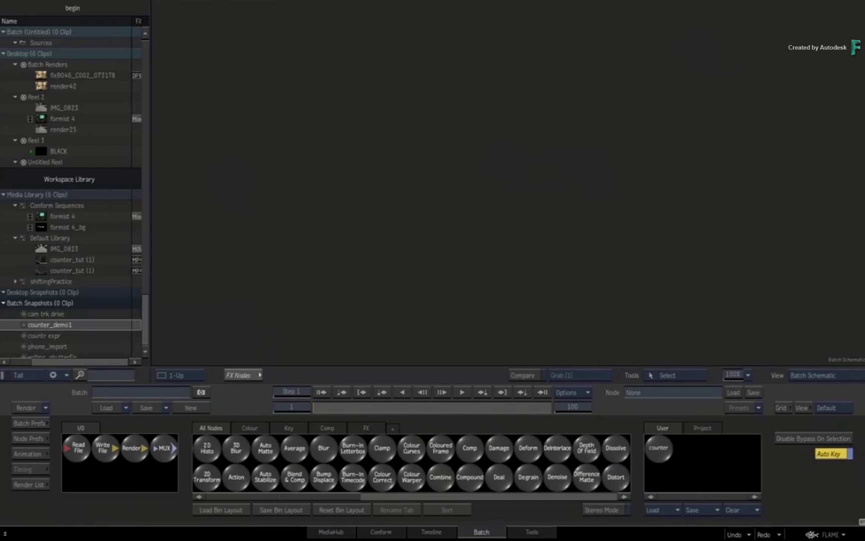
pyautogui.hotkey('ctrl', 'Tab')
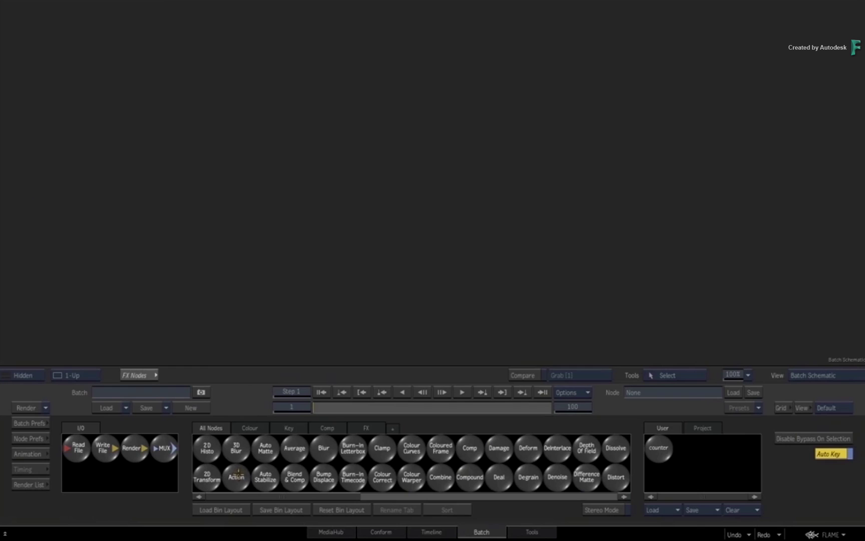
# Step: Add an Action node to the batch and open its schematic, placing the default camera in the upper-left corner
pyautogui.moveTo(237, 475); pyautogui.dragTo(240, 149)
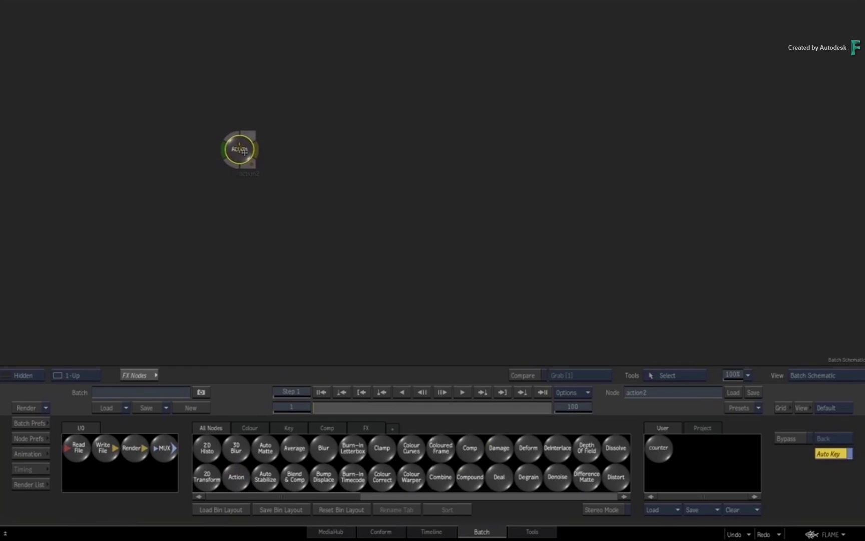
pyautogui.press('F4')
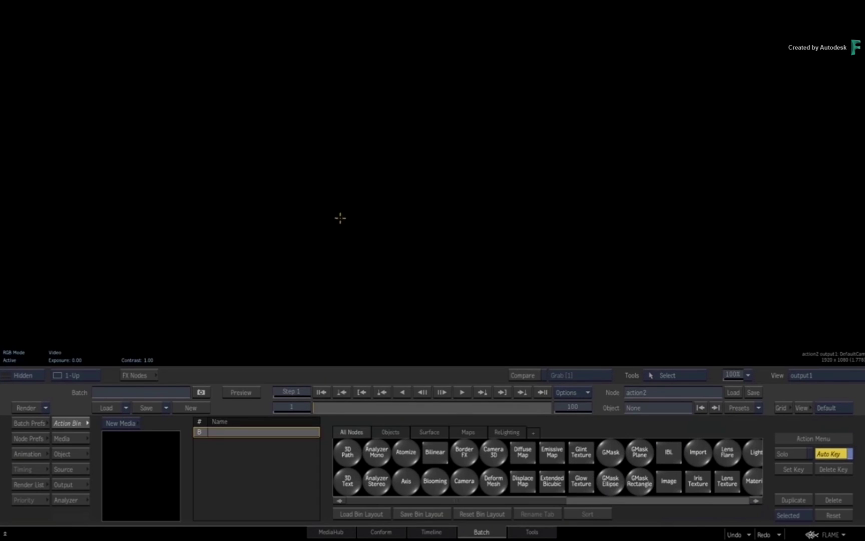
pyautogui.press('F4')
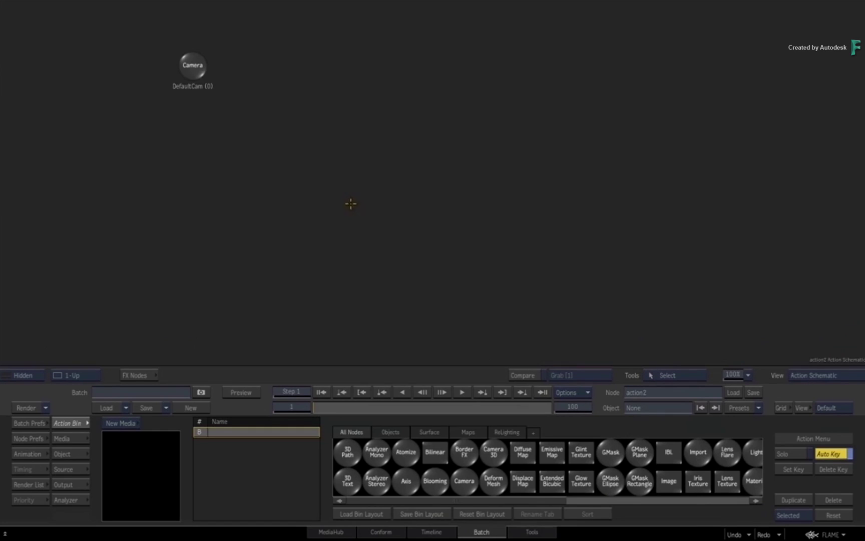
pyautogui.moveTo(193, 64); pyautogui.dragTo(30, 36)
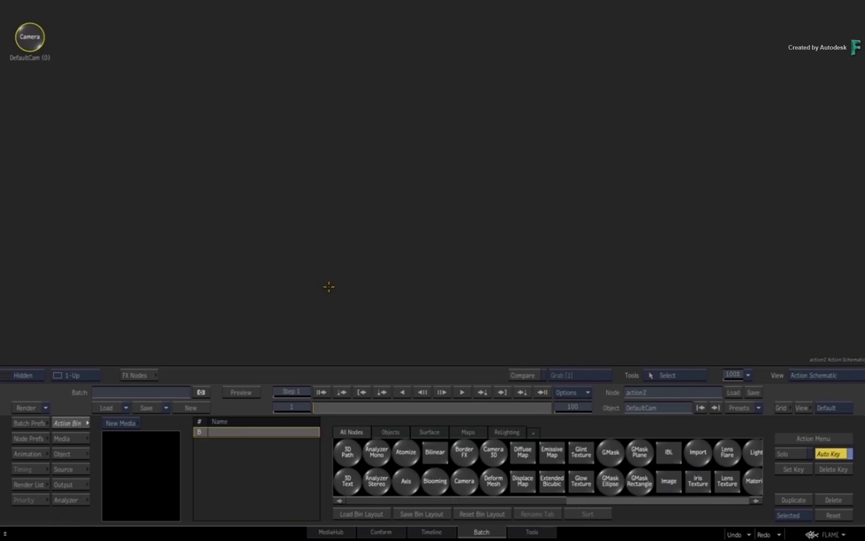
# Step: Add a 3D Text object to the Action schematic, delete its axis, and place the text geometry near the camera
pyautogui.moveTo(349, 477); pyautogui.dragTo(191, 112)
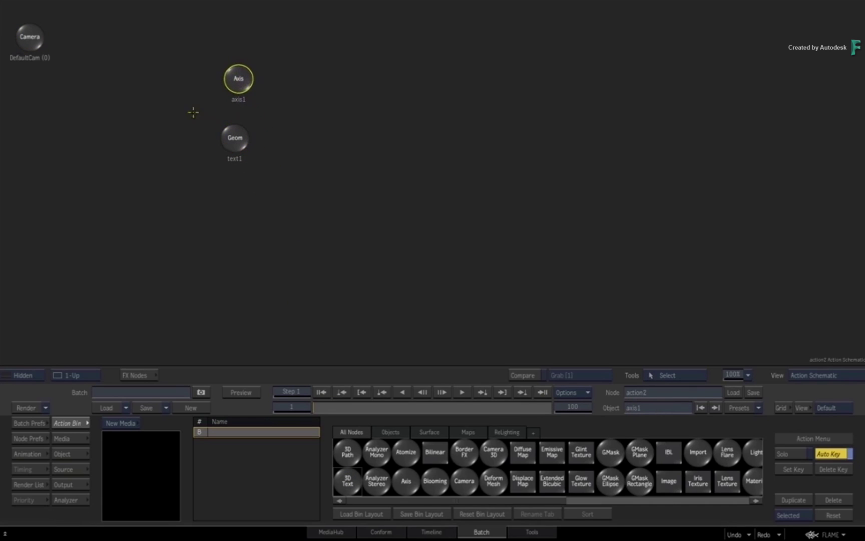
pyautogui.moveTo(240, 81); pyautogui.dragTo(52, 540)
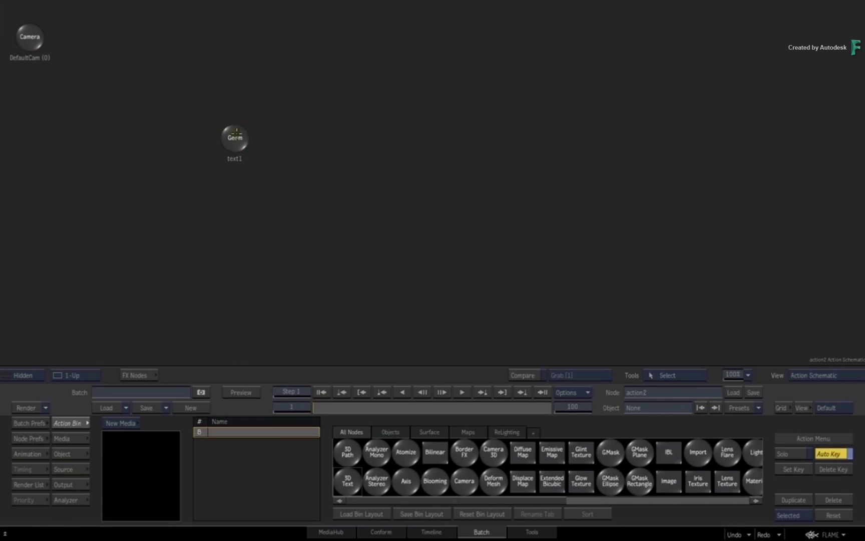
pyautogui.moveTo(236, 134); pyautogui.dragTo(83, 97)
pyautogui.moveTo(200, 107); pyautogui.dragTo(244, 124)
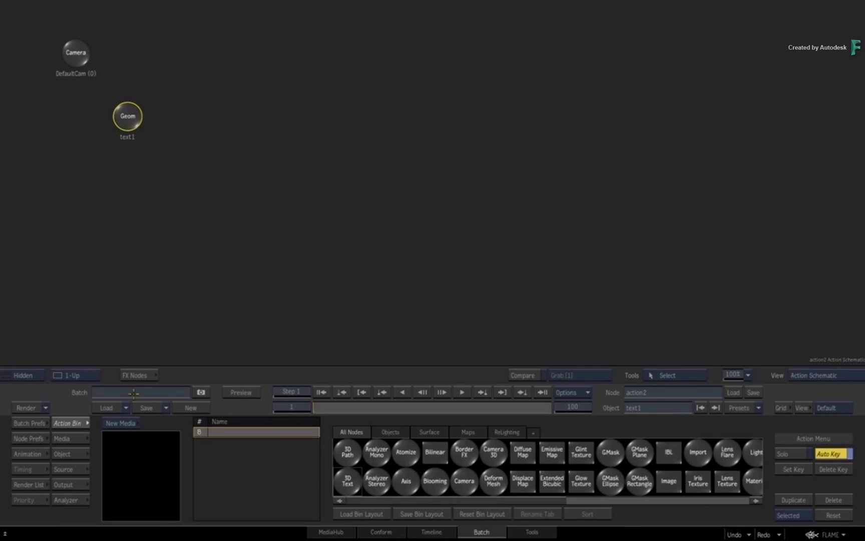
# Step: Change the text string of the 3D text object to "1"
pyautogui.click(69, 454)
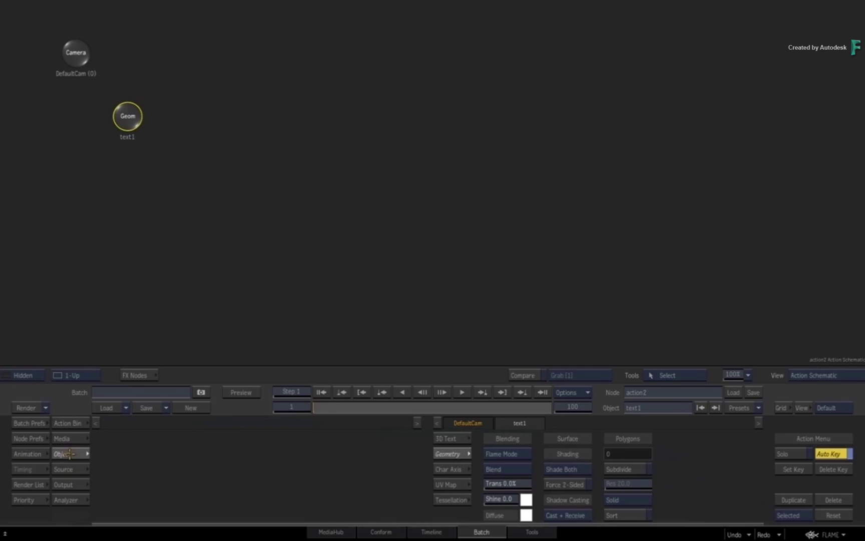
pyautogui.click(458, 436)
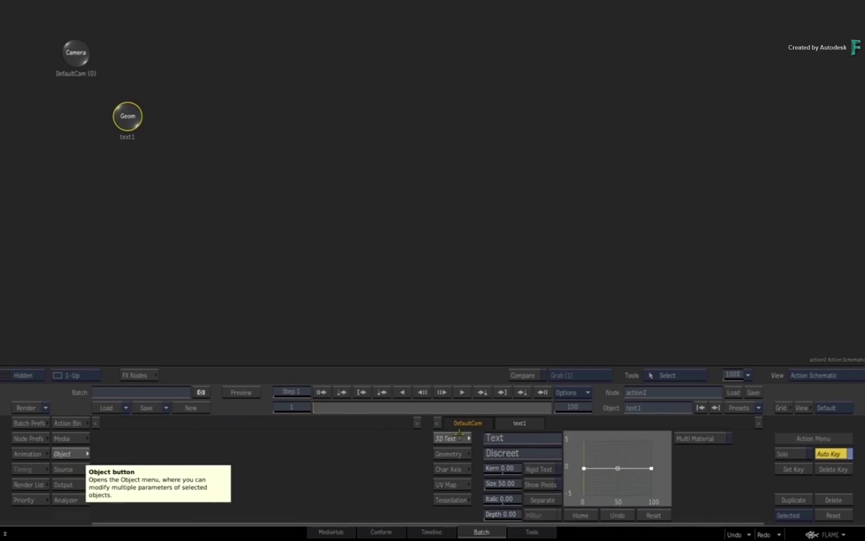
pyautogui.click(534, 441)
pyautogui.press('BackSpace')
pyautogui.write('1')
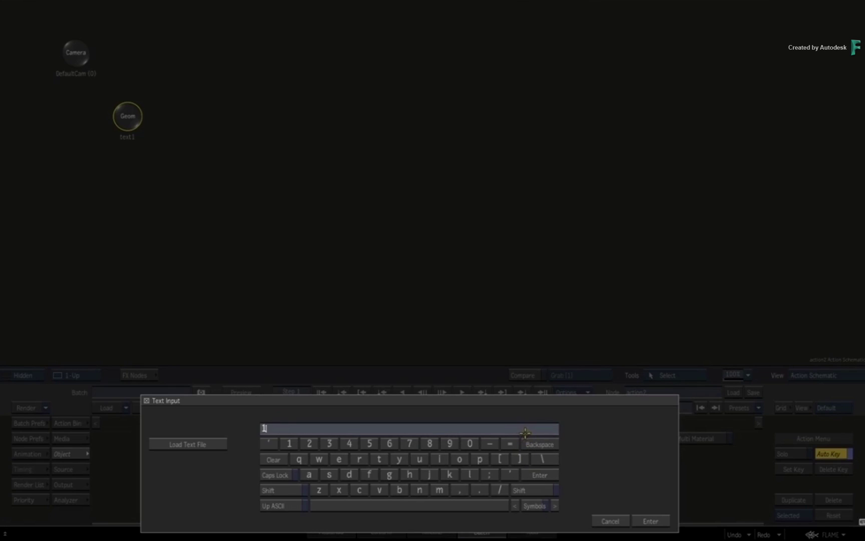
pyautogui.press('Return')
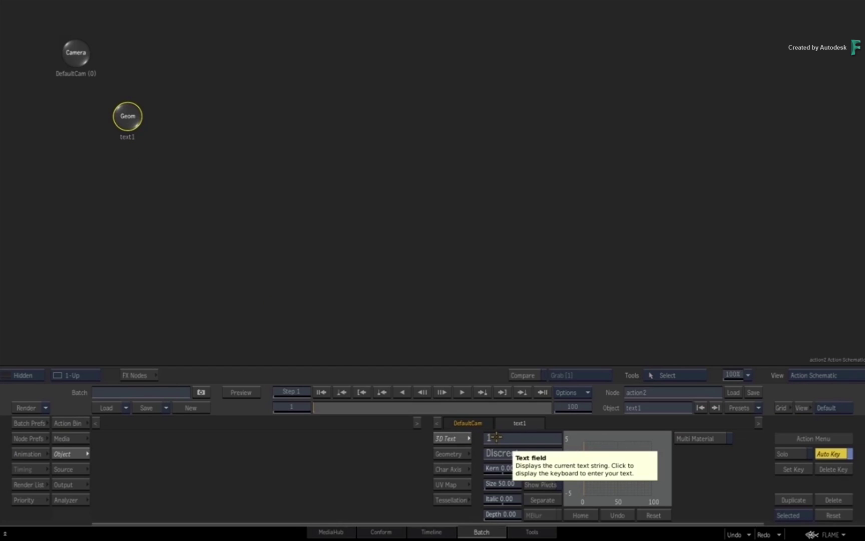
# Step: Load the TrueType font digital-7 from /usr/share/X11/fonts/TTF for the text object
pyautogui.click(507, 453)
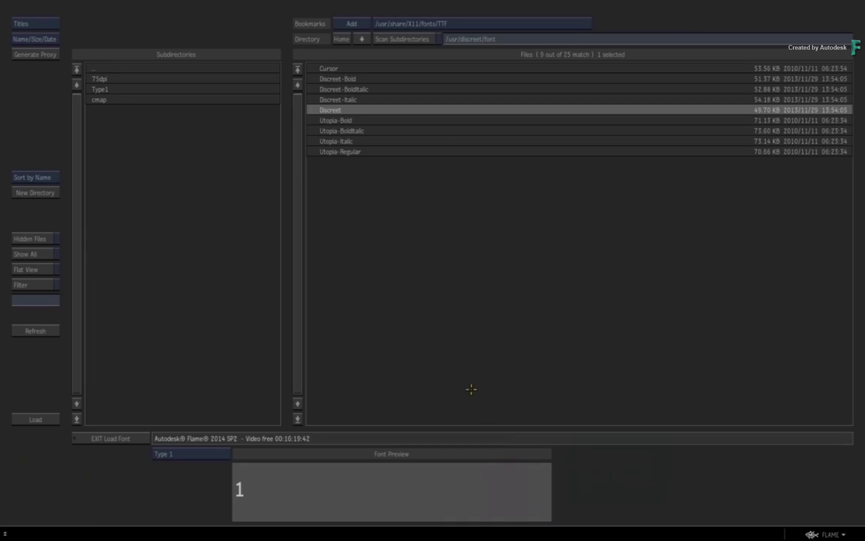
pyautogui.click(415, 23)
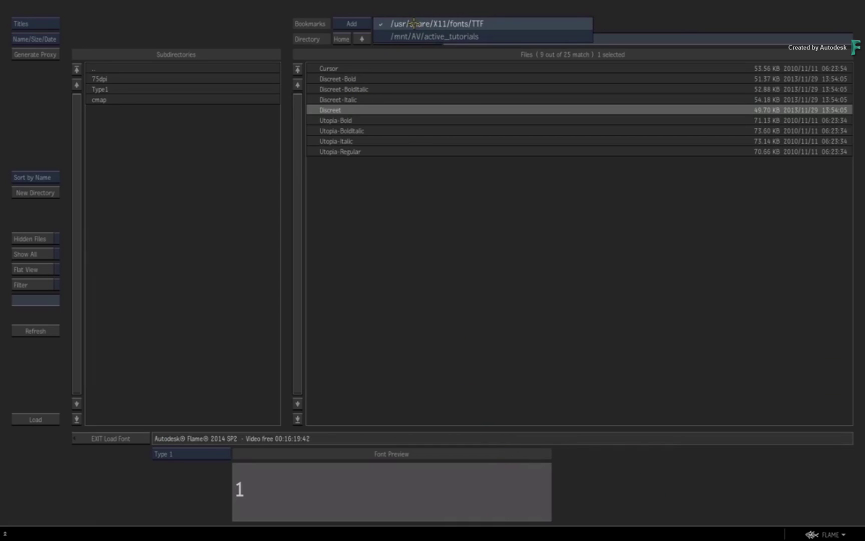
pyautogui.click(414, 23)
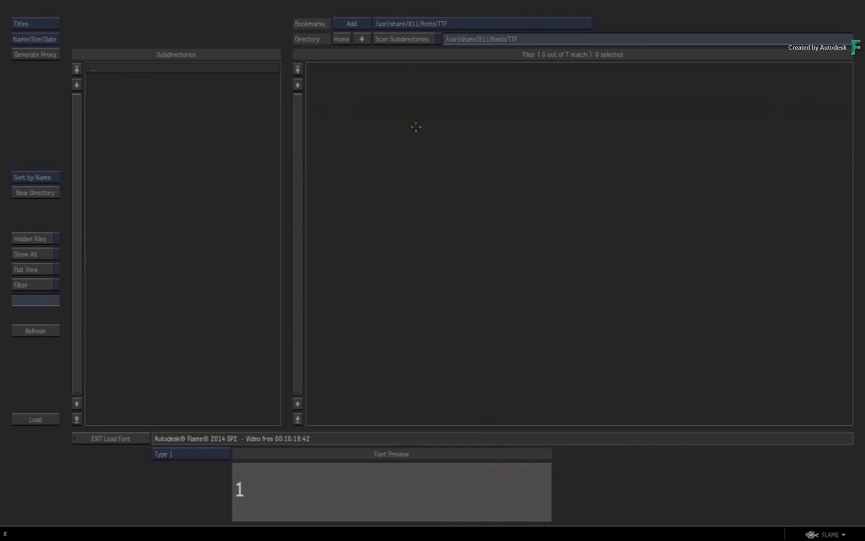
pyautogui.click(171, 453)
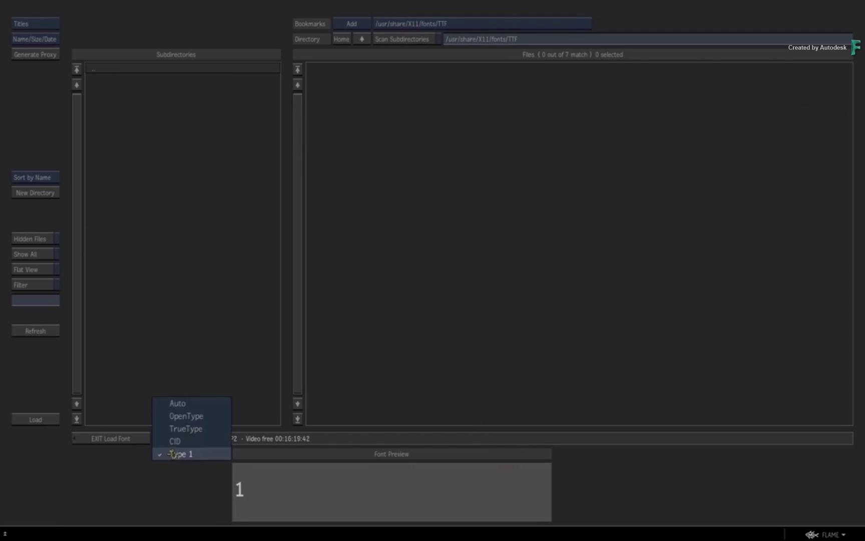
pyautogui.click(179, 428)
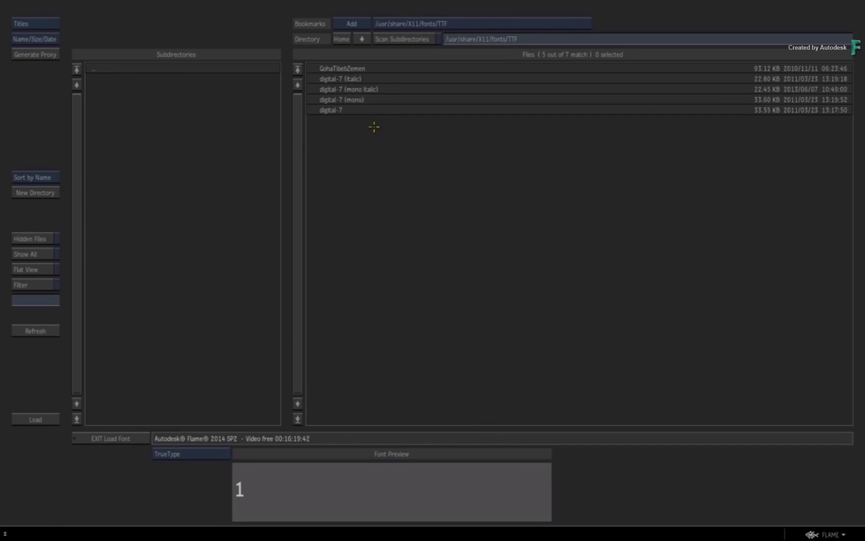
pyautogui.click(351, 109)
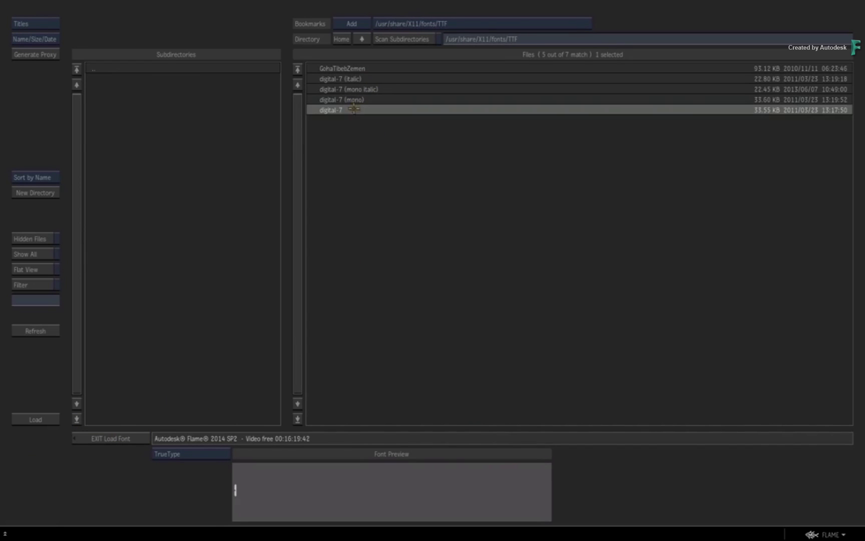
pyautogui.click(36, 419)
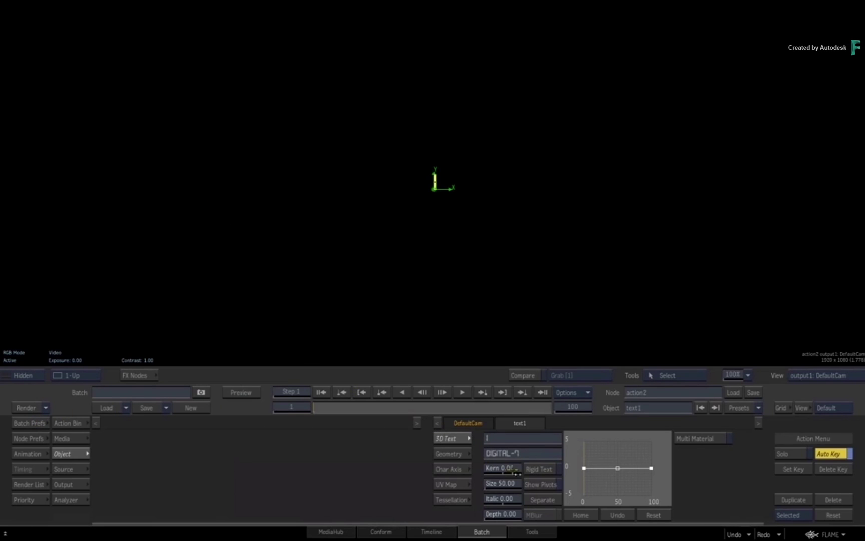
# Step: Set the text's size to 200 and show its geometry settings
pyautogui.click(516, 483)
pyautogui.click(492, 455)
pyautogui.click(485, 464)
pyautogui.click(485, 465)
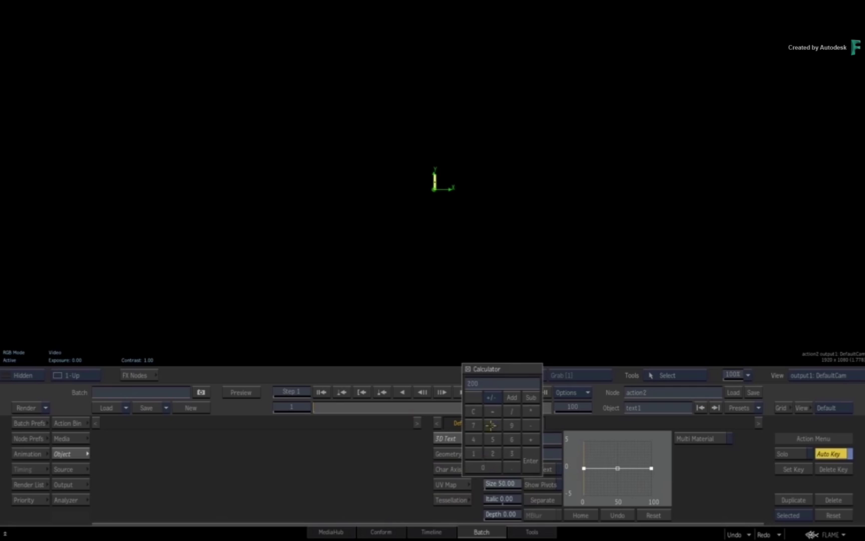
pyautogui.press('Return')
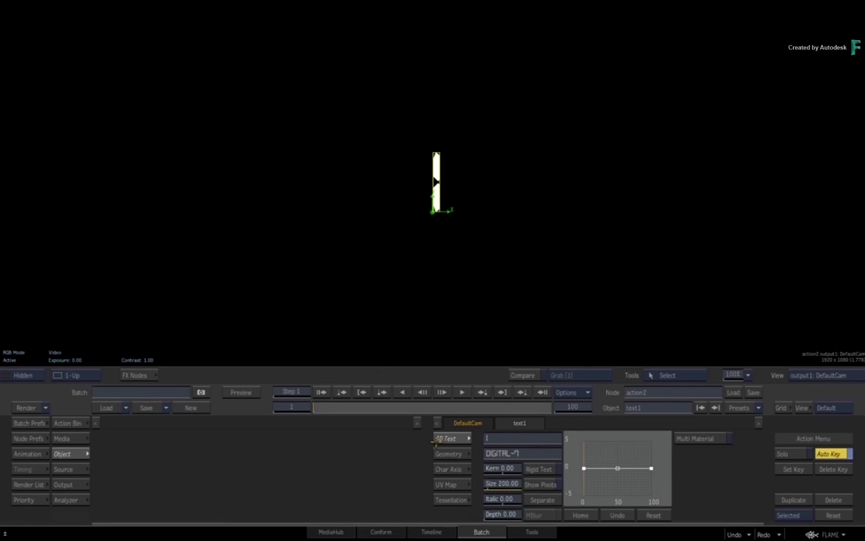
pyautogui.click(456, 454)
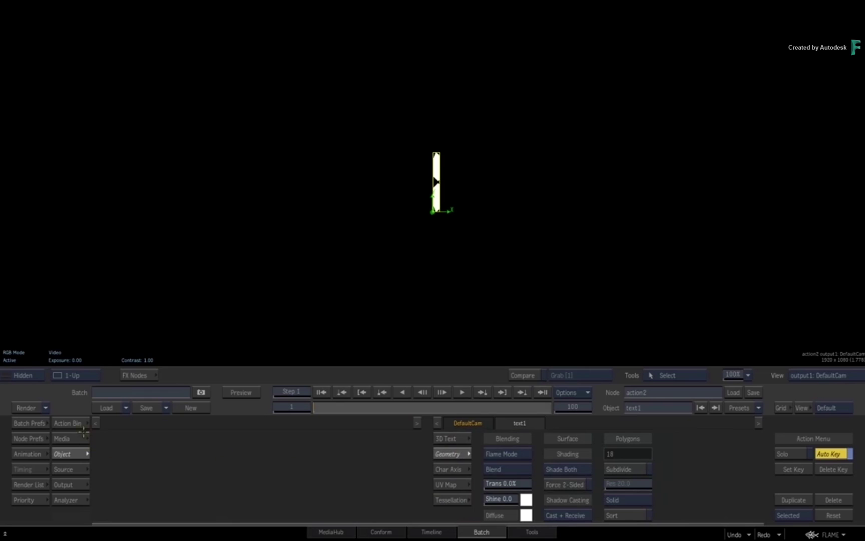
# Step: Arrange the camera and text geometry nodes side by side in the upper-left corner of the Action schematic
pyautogui.press('`')
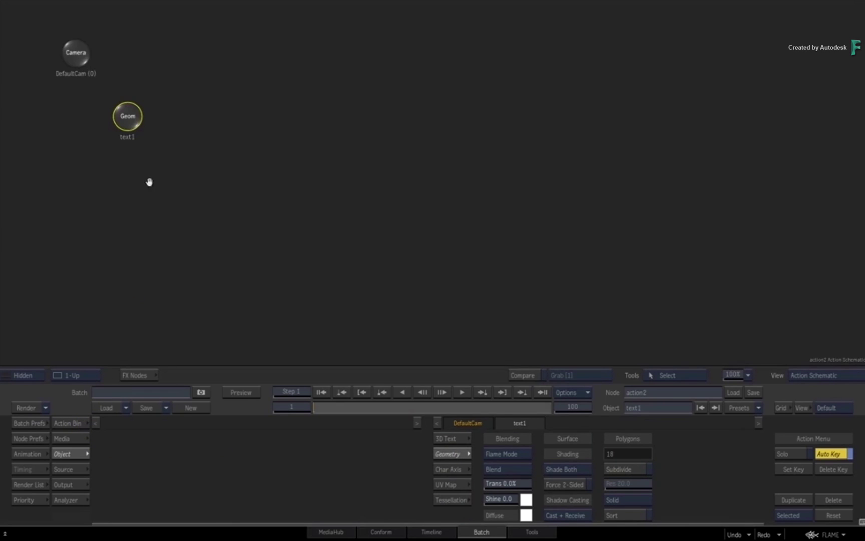
pyautogui.moveTo(149, 182); pyautogui.dragTo(172, 170)
pyautogui.moveTo(152, 104); pyautogui.dragTo(156, 44)
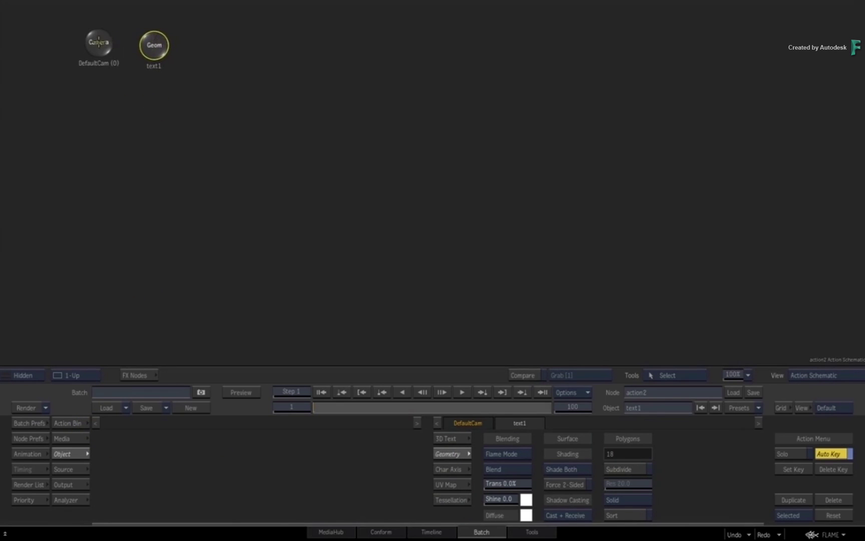
pyautogui.moveTo(99, 42); pyautogui.dragTo(57, 39)
pyautogui.moveTo(150, 44); pyautogui.dragTo(110, 35)
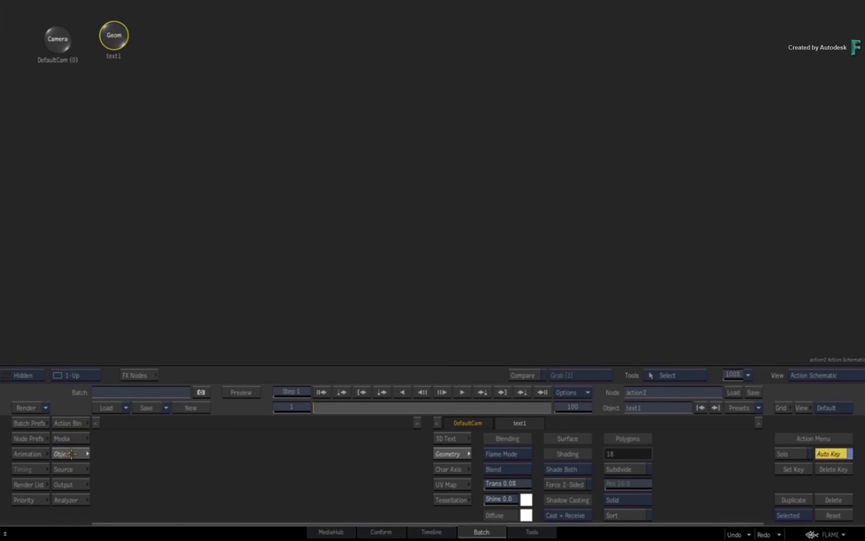
# Step: Duplicate the text geometry node nine times to make ten text nodes
pyautogui.hotkey('ctrl', 'd')
pyautogui.hotkey('ctrl', 'd')
pyautogui.hotkey('ctrl', 'd')
pyautogui.hotkey('ctrl', 'd')
pyautogui.hotkey('ctrl', 'd')
pyautogui.hotkey('ctrl', 'd')
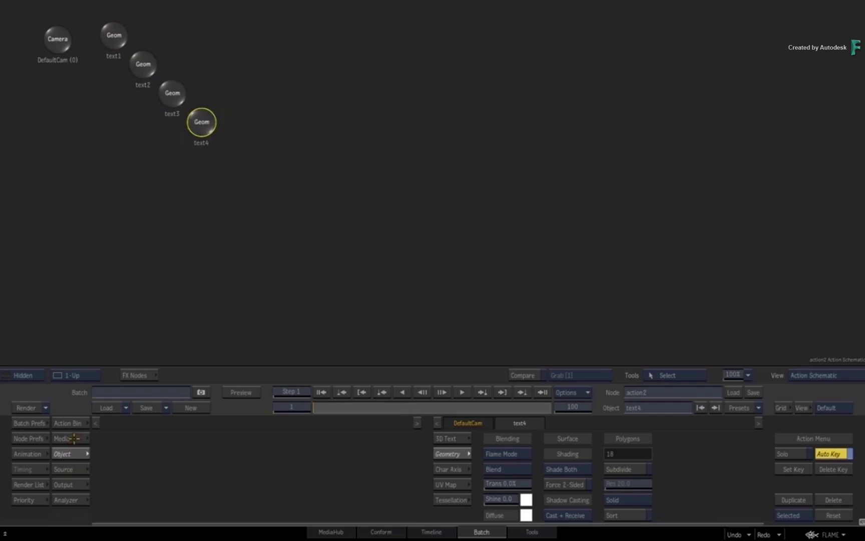
pyautogui.hotkey('ctrl', 'd')
pyautogui.hotkey('ctrl', 'd')
pyautogui.hotkey('ctrl', 'd')
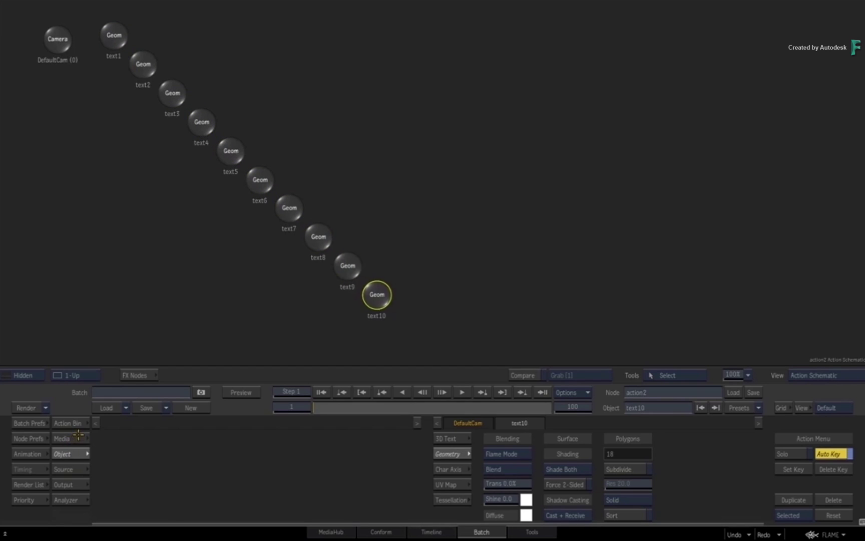
# Step: Show the 3D text settings of the text2 node and change its text to 2
pyautogui.click(167, 70)
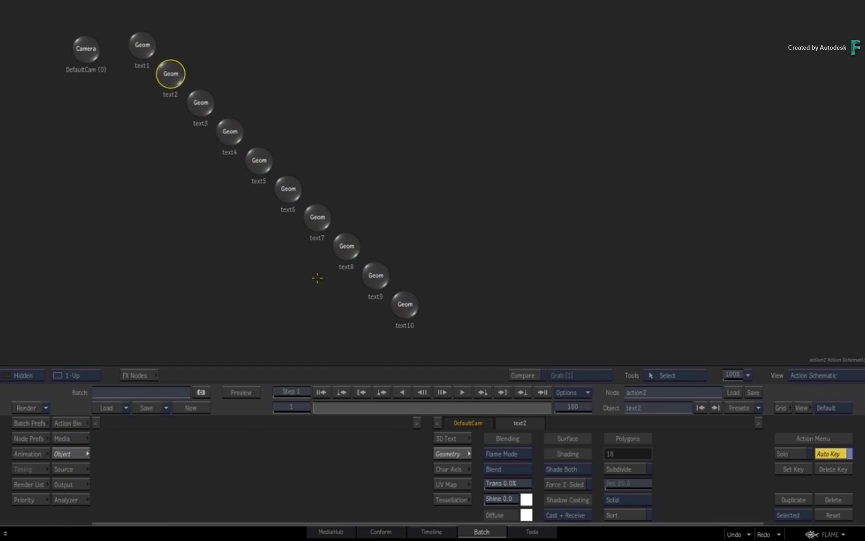
pyautogui.click(454, 438)
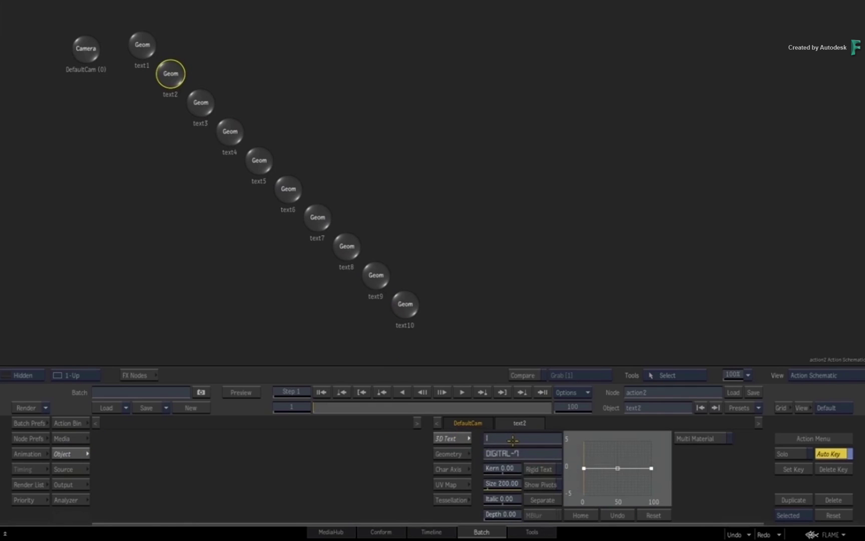
pyautogui.click(511, 438)
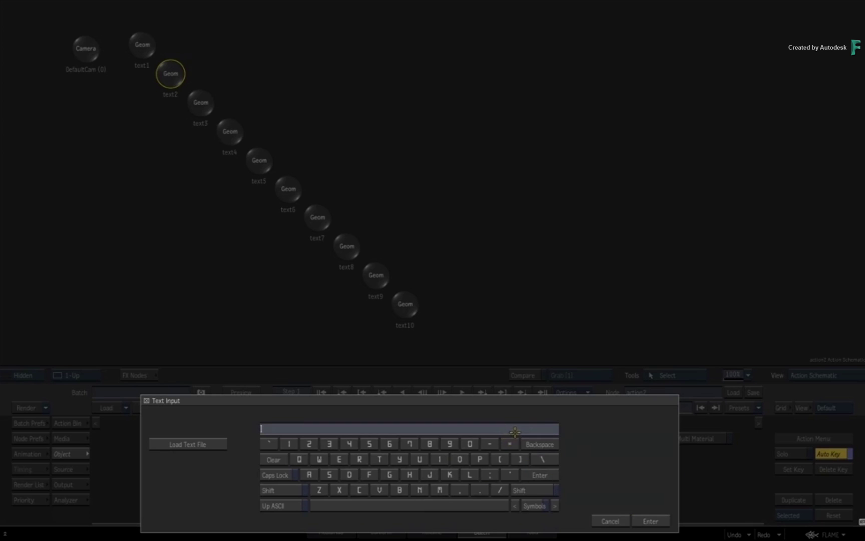
pyautogui.write('2')
pyautogui.press('Return')
# Step: Change the text of the text3 node to 3 and of the text4 node to 4
pyautogui.click(203, 105)
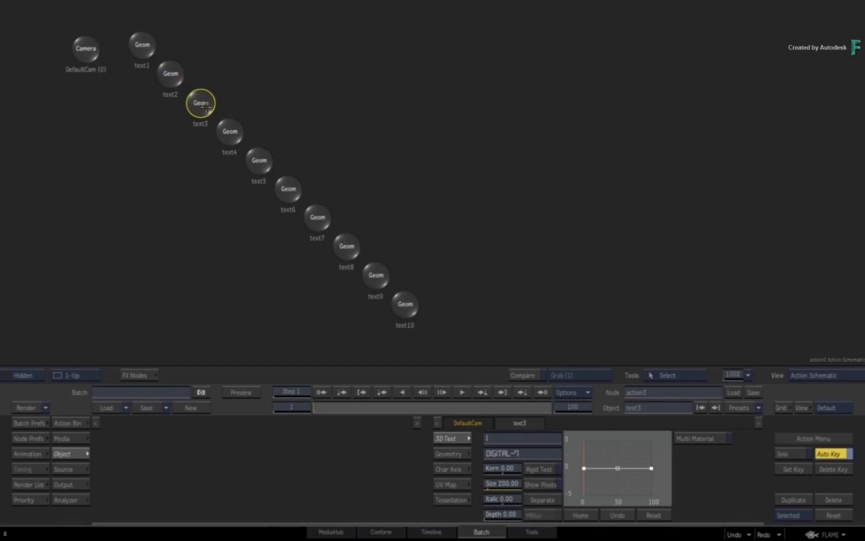
pyautogui.click(500, 438)
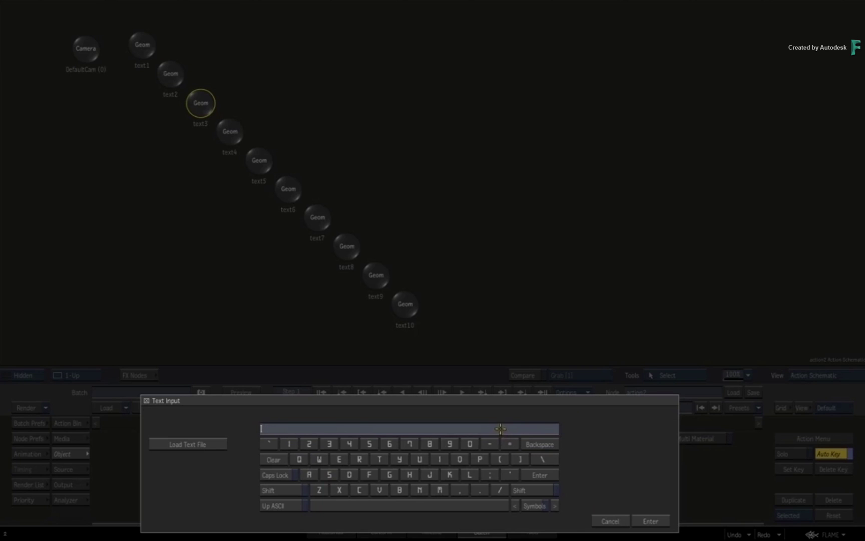
pyautogui.write('3')
pyautogui.press('Return')
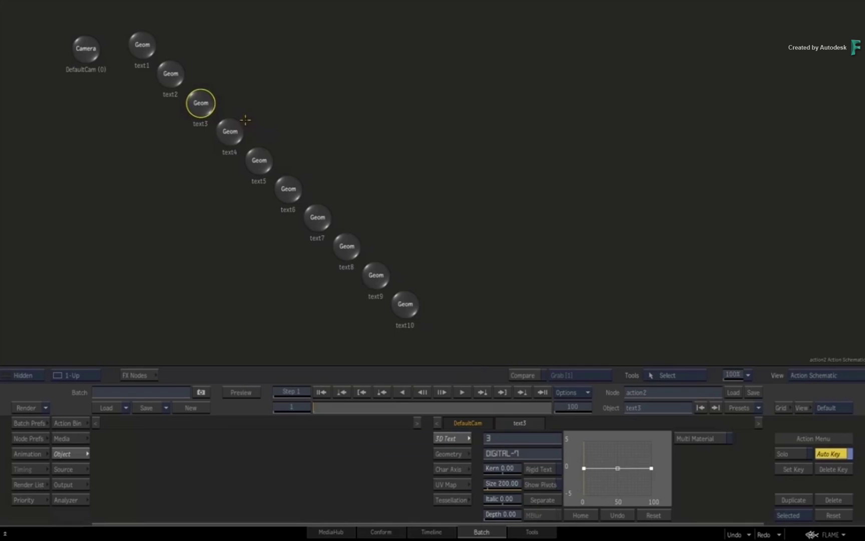
pyautogui.click(238, 134)
pyautogui.click(504, 439)
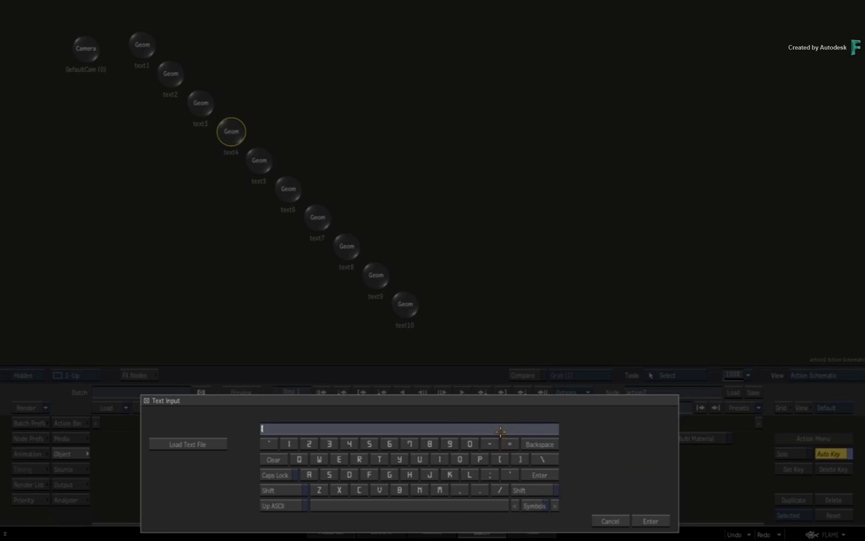
pyautogui.write('4')
pyautogui.press('Return')
# Step: Change the text of nodes text5 through text7 to their matching digits, with 6 for text6 and 7 for text7
pyautogui.click(264, 160)
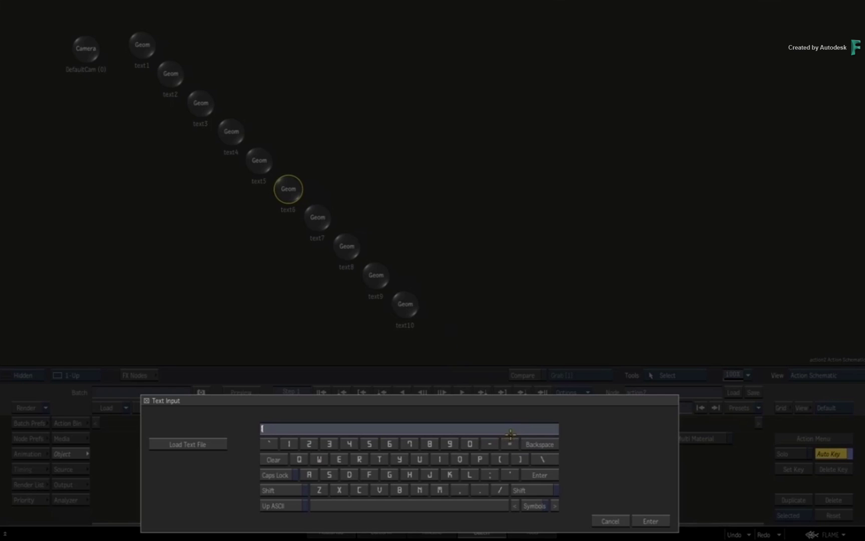
pyautogui.press('Return')
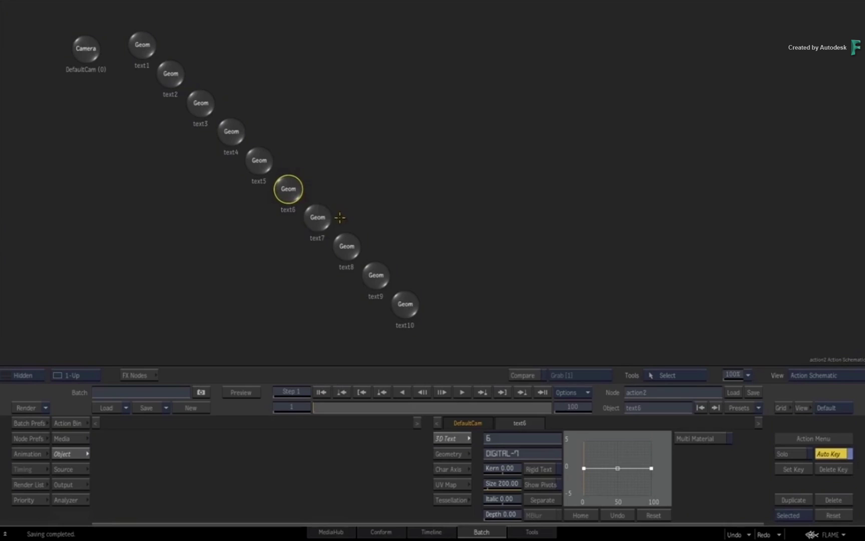
pyautogui.click(318, 218)
pyautogui.click(289, 192)
pyautogui.click(323, 229)
pyautogui.click(510, 437)
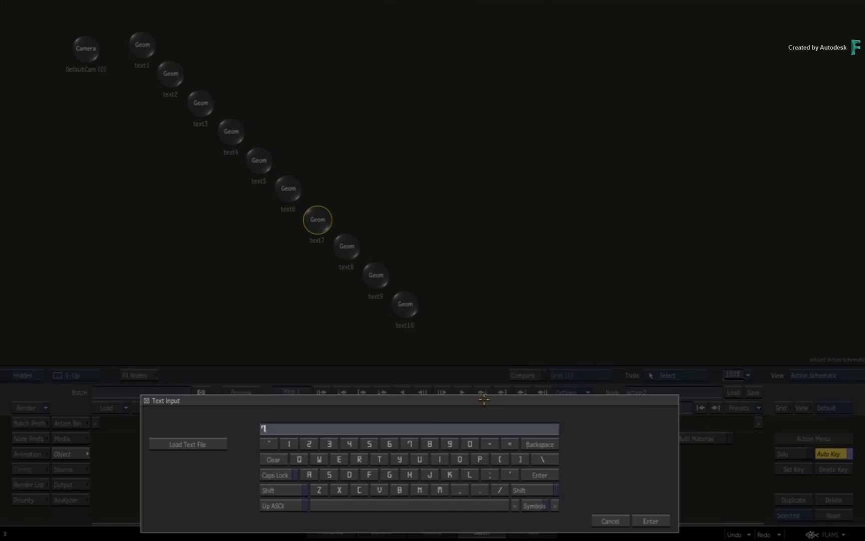
pyautogui.press('Escape')
# Step: Change the text of nodes text8 and text9 to their matching digits and set text10's text to 0
pyautogui.click(350, 247)
pyautogui.click(500, 436)
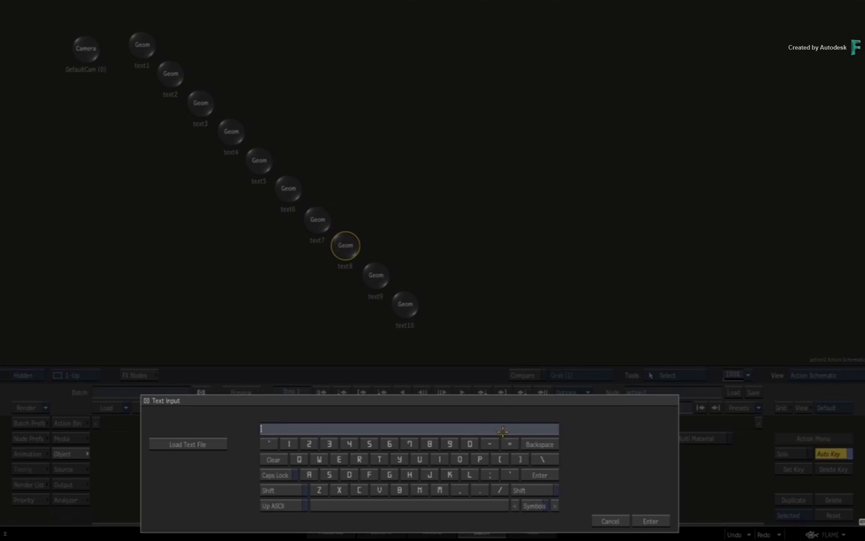
pyautogui.press('Escape')
pyautogui.click(376, 270)
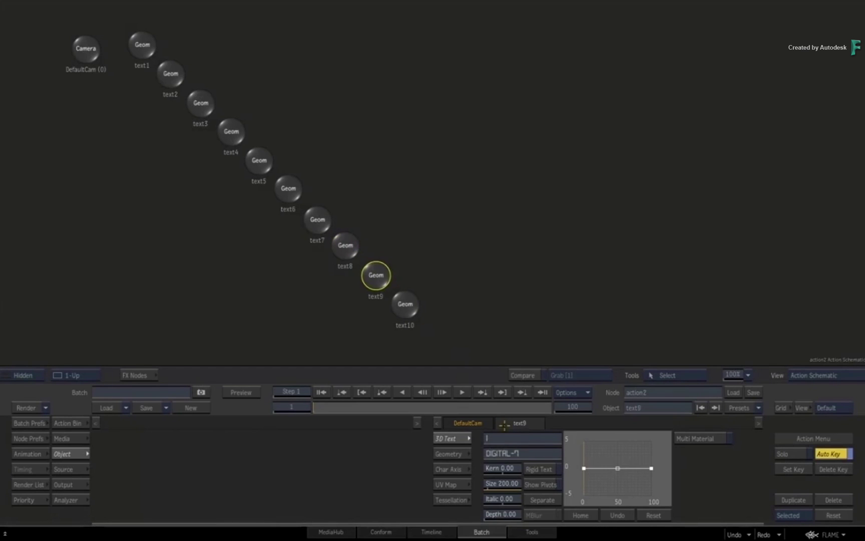
pyautogui.click(509, 436)
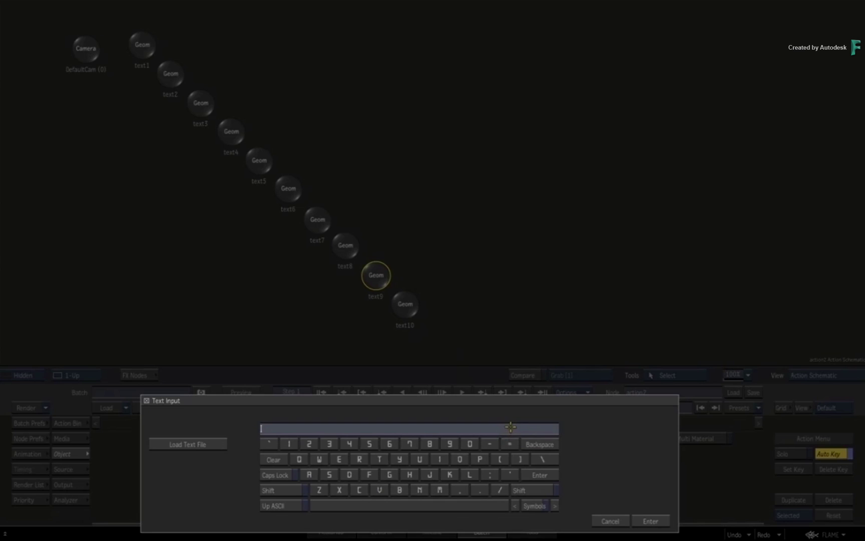
pyautogui.press('Escape')
pyautogui.click(406, 304)
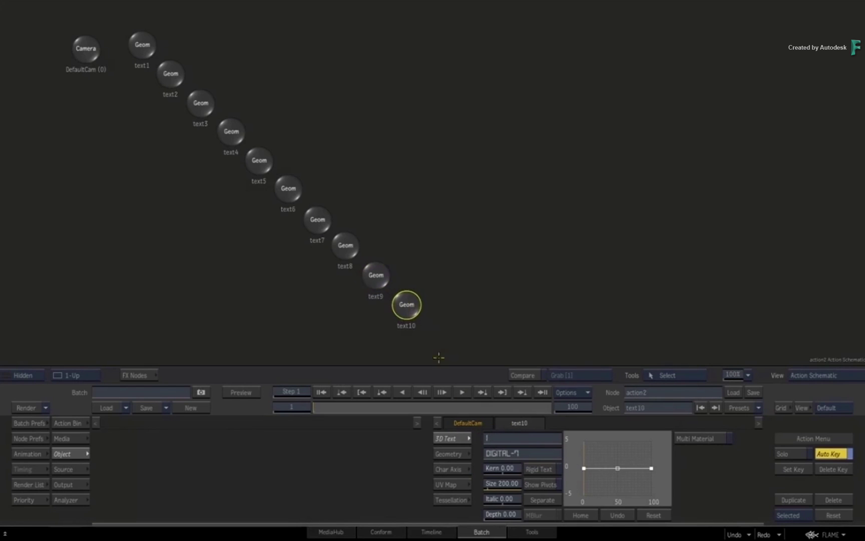
pyautogui.click(520, 439)
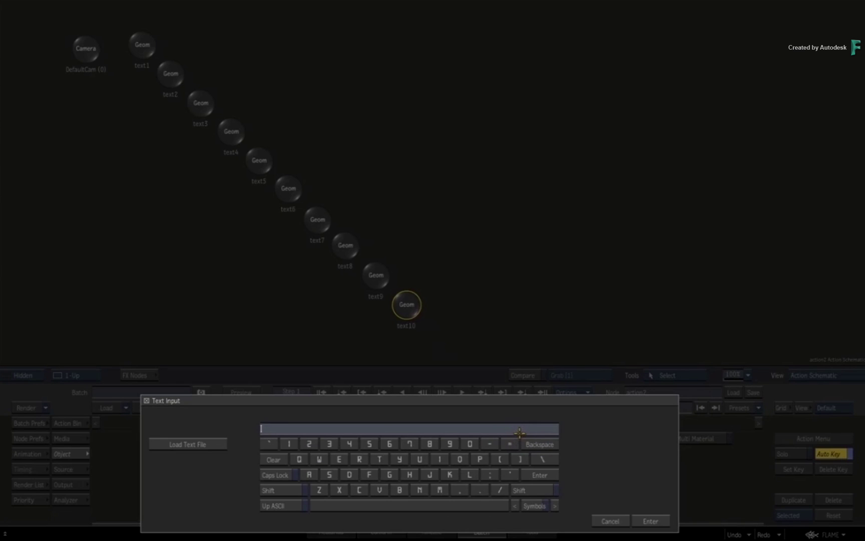
pyautogui.press('Escape')
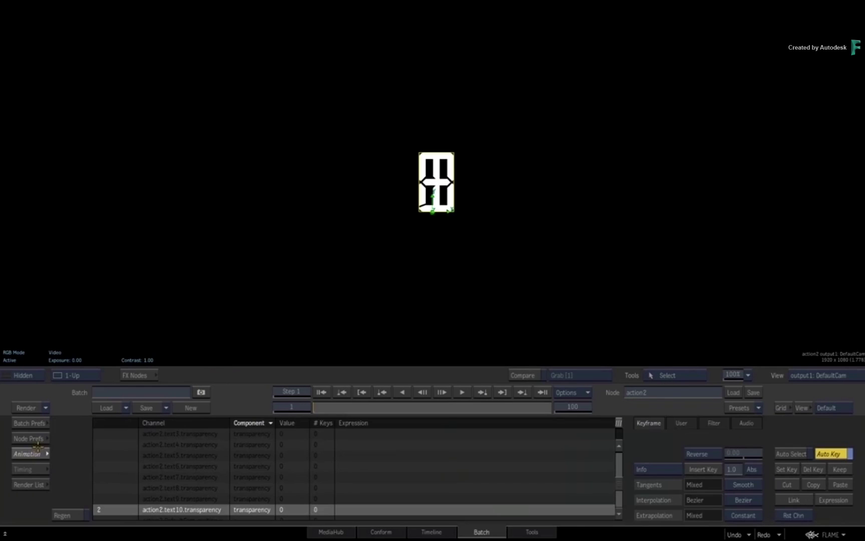
# Step: Switch the animation editor from Info to Channels view, then return to the Action schematic with text10's geometry settings shown
pyautogui.click(654, 467)
pyautogui.click(658, 494)
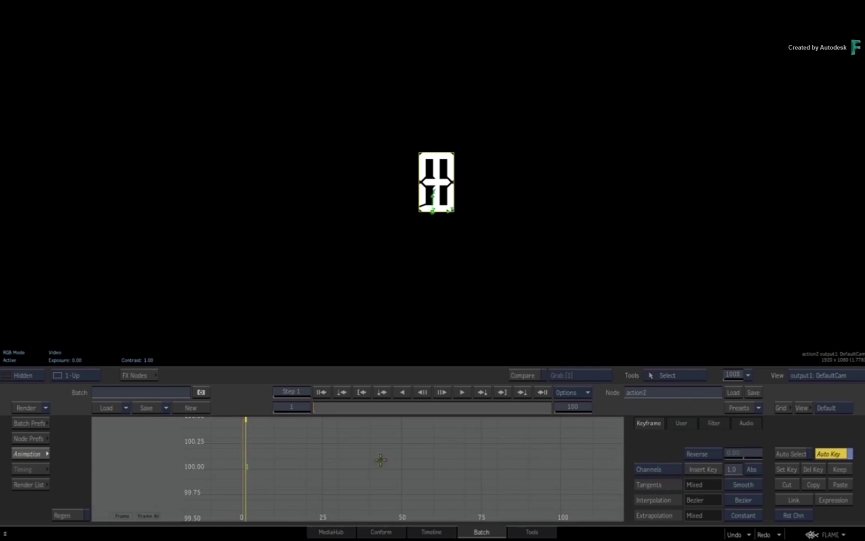
pyautogui.click(44, 449)
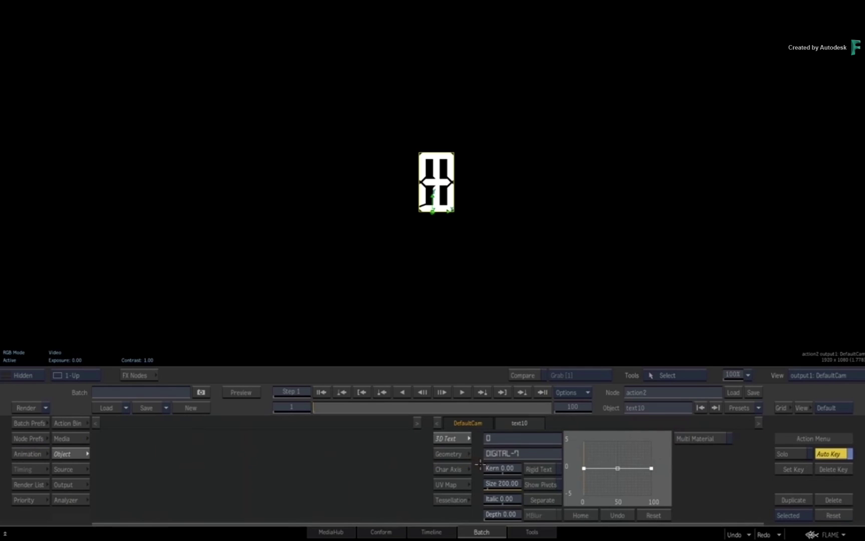
pyautogui.click(452, 453)
pyautogui.press('F4')
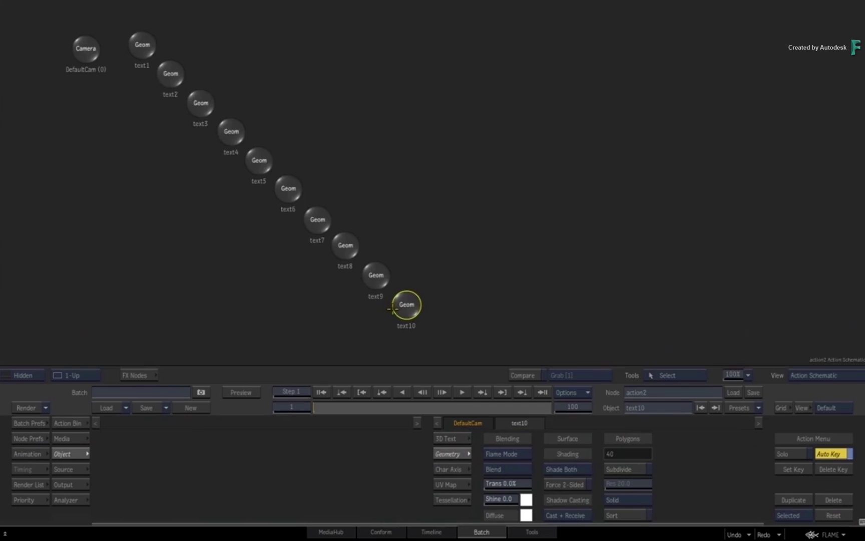
# Step: Show the animation channels of the text1 node and select its transparency channel
pyautogui.click(143, 46)
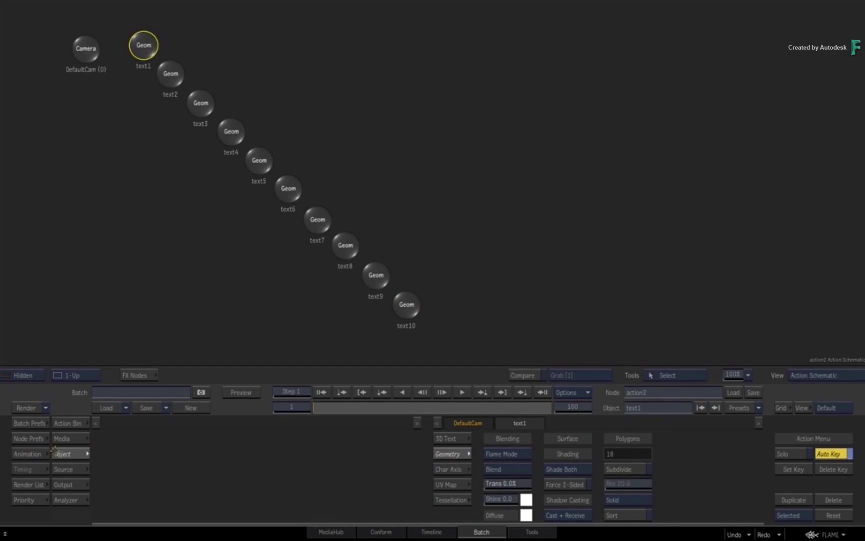
pyautogui.click(28, 453)
pyautogui.moveTo(109, 434); pyautogui.dragTo(105, 453)
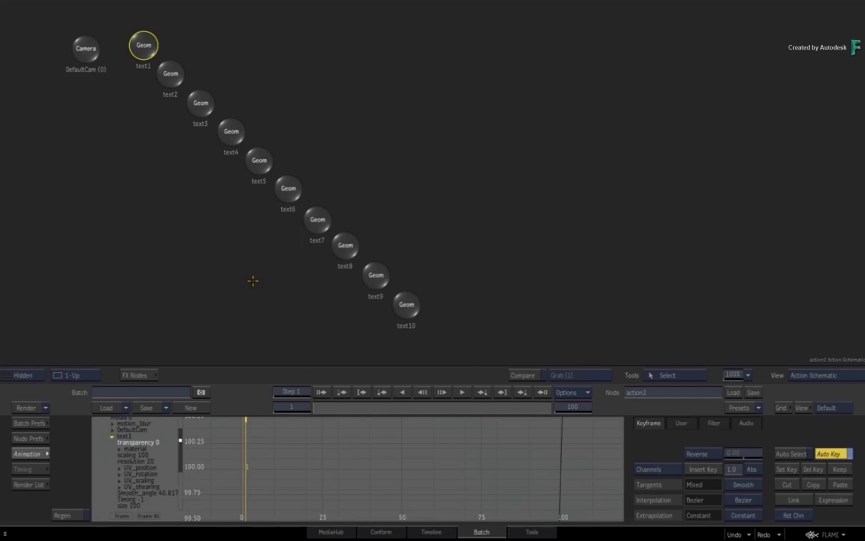
# Step: Split the workspace into a 2-Up layout and show the Batch schematic in the second viewport
pyautogui.hotkey('alt', '2')
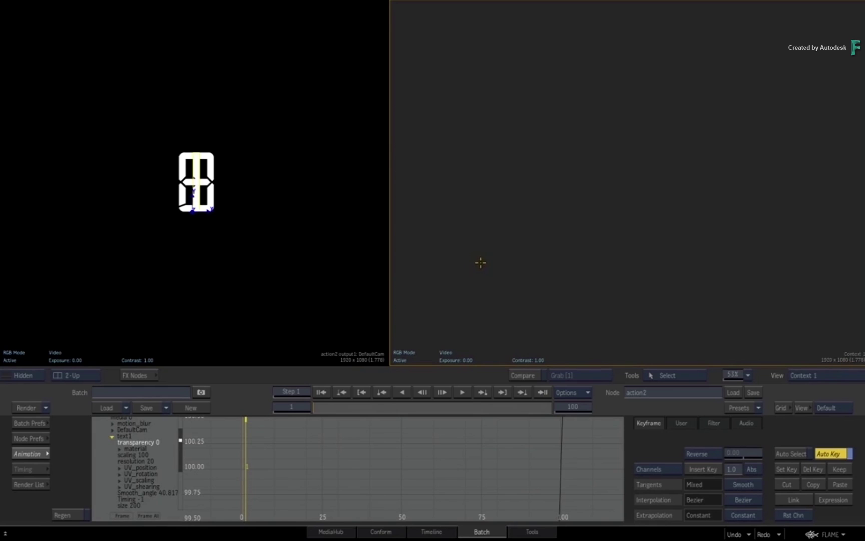
pyautogui.press('`')
pyautogui.moveTo(622, 251); pyautogui.dragTo(625, 277)
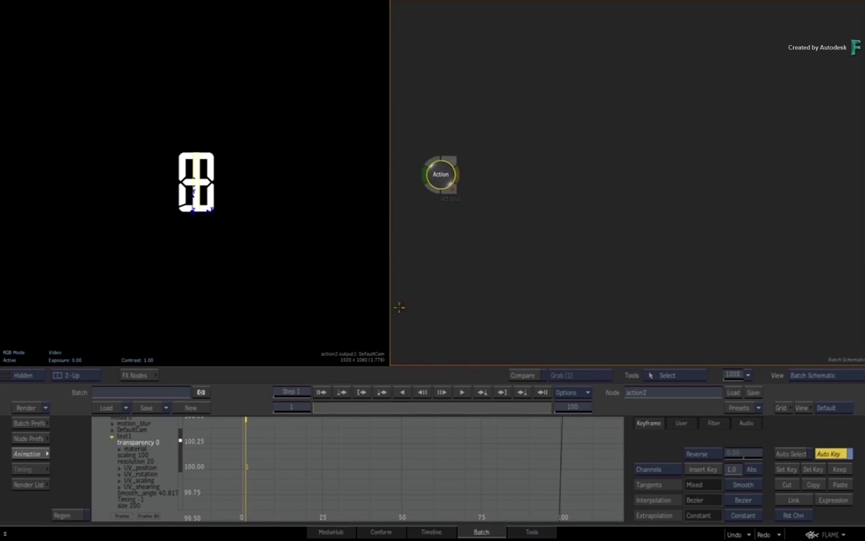
# Step: Add the countr expr batch snapshot from the workspace library to the Batch schematic
pyautogui.moveTo(2, 299)
pyautogui.click(32, 336)
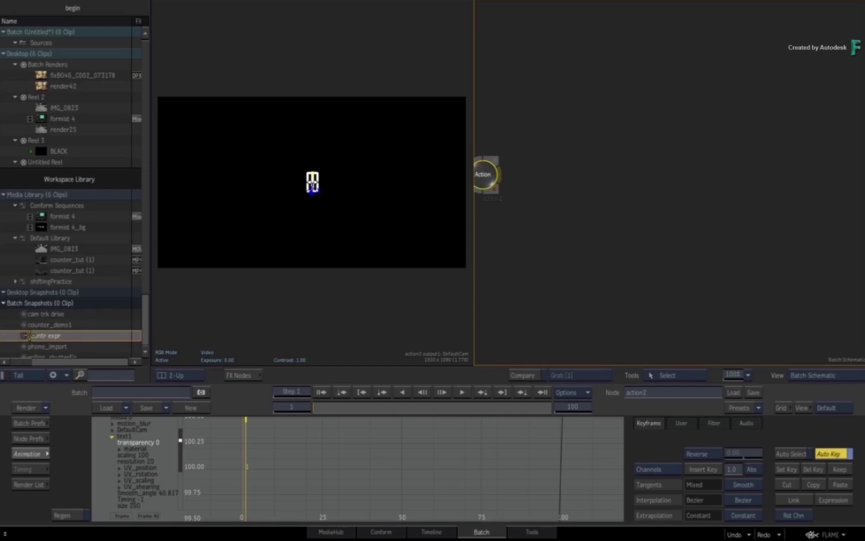
pyautogui.moveTo(29, 335)
pyautogui.mouseDown()
pyautogui.moveTo(351, 263)
pyautogui.moveTo(656, 241)
pyautogui.mouseUp()
pyautogui.click(579, 247)
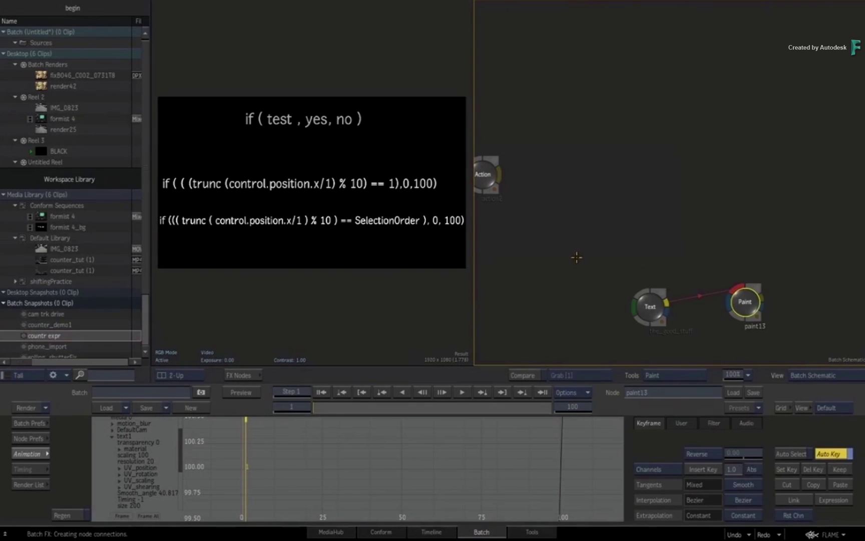
# Step: Display the result of the the_good_stuff Text node in the second viewport and hide the media panel
pyautogui.click(649, 306)
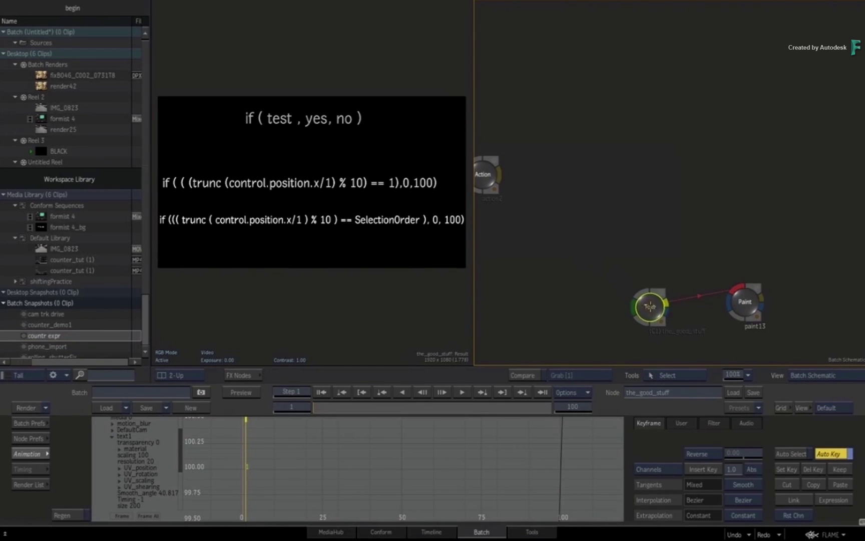
pyautogui.click(605, 226)
pyautogui.press('1')
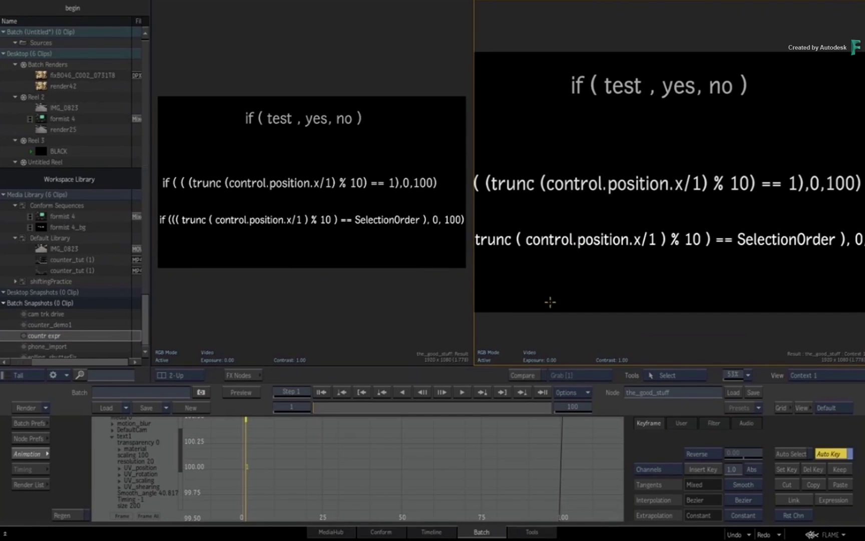
pyautogui.moveTo(1, 340)
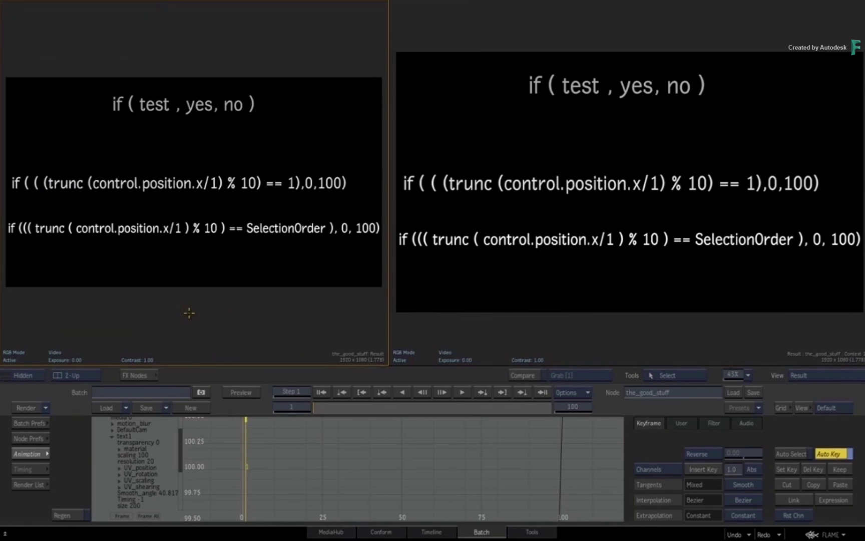
# Step: Show the Action schematic with the ten text nodes in the first viewport, beside the expression reference
pyautogui.press('`')
pyautogui.moveTo(73, 195); pyautogui.dragTo(414, 276)
pyautogui.click(61, 165)
pyautogui.press('Escape')
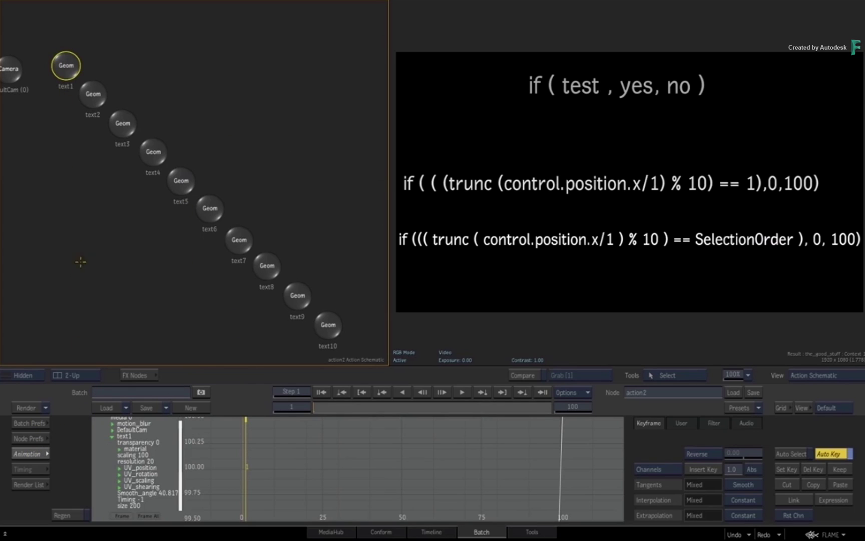
# Step: Try to give text1's transparency channel the expression if ((( trunc ( control.position.x / 1) % 10) == 1), 0, 100)
pyautogui.moveTo(66, 65); pyautogui.dragTo(65, 67)
pyautogui.click(138, 441)
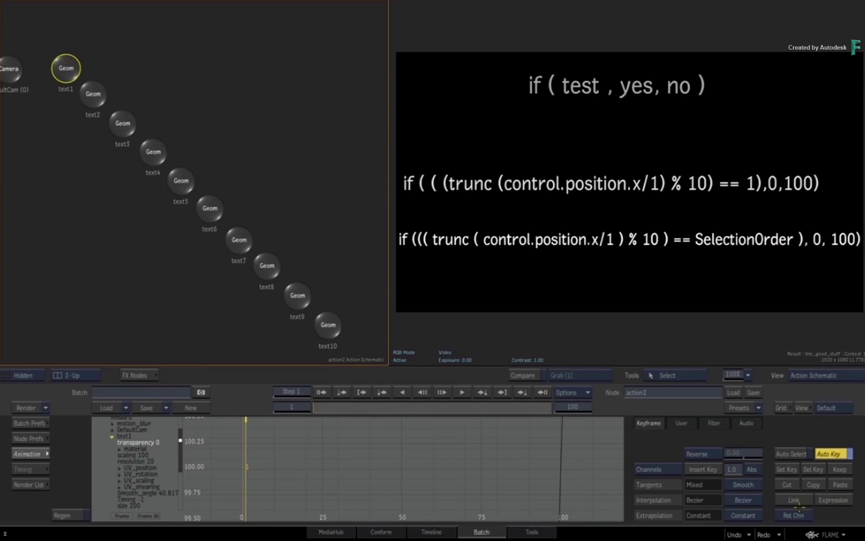
pyautogui.click(834, 499)
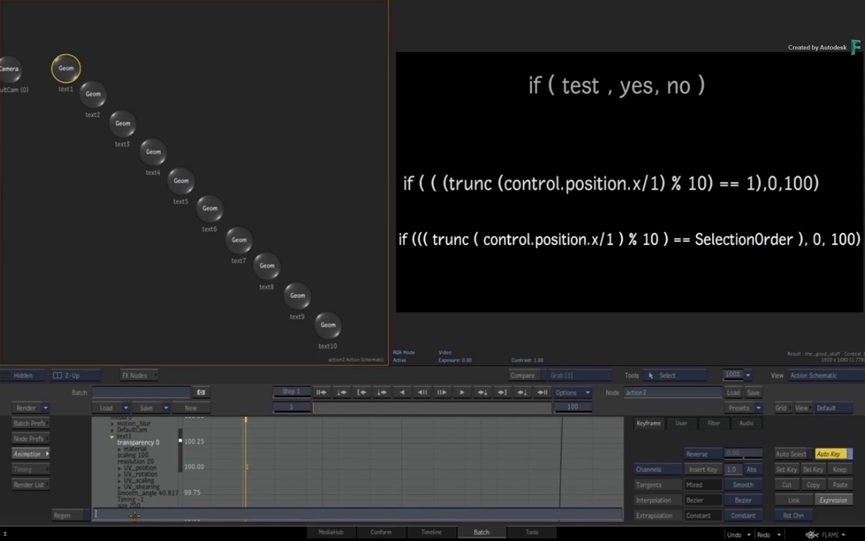
pyautogui.write('if ((( trunc ( control.position.x')
pyautogui.write('/ 1) % 10) ==')
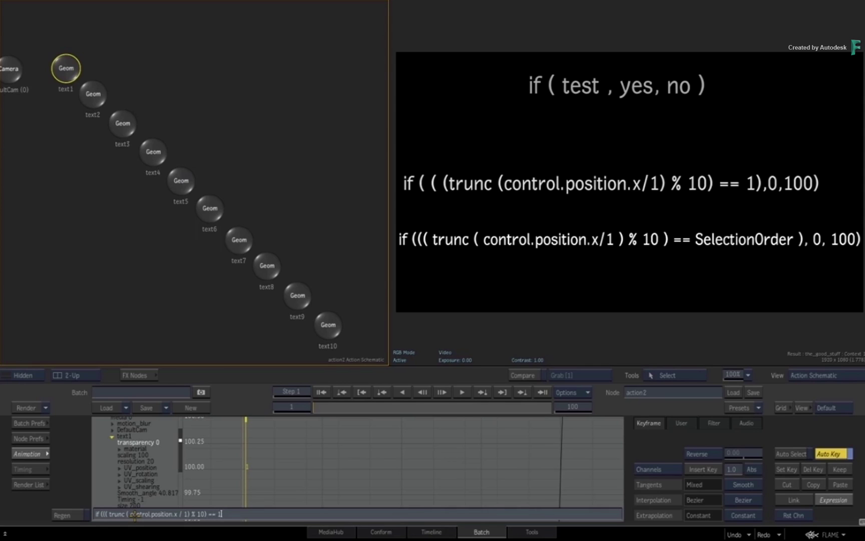
pyautogui.write(' 1), 0, 100')
pyautogui.press('Return')
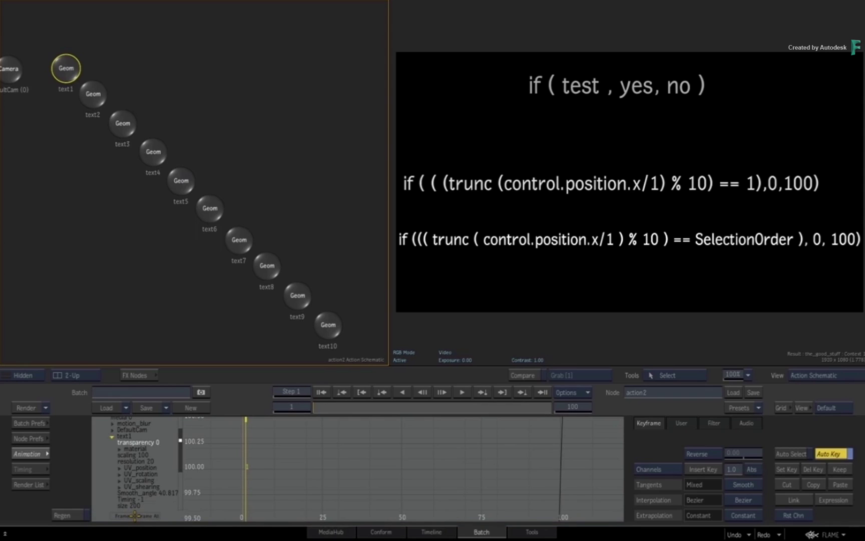
# Step: Add an Axis node from the Action bin to the schematic as parent of all ten text nodes
pyautogui.click(38, 453)
pyautogui.click(70, 423)
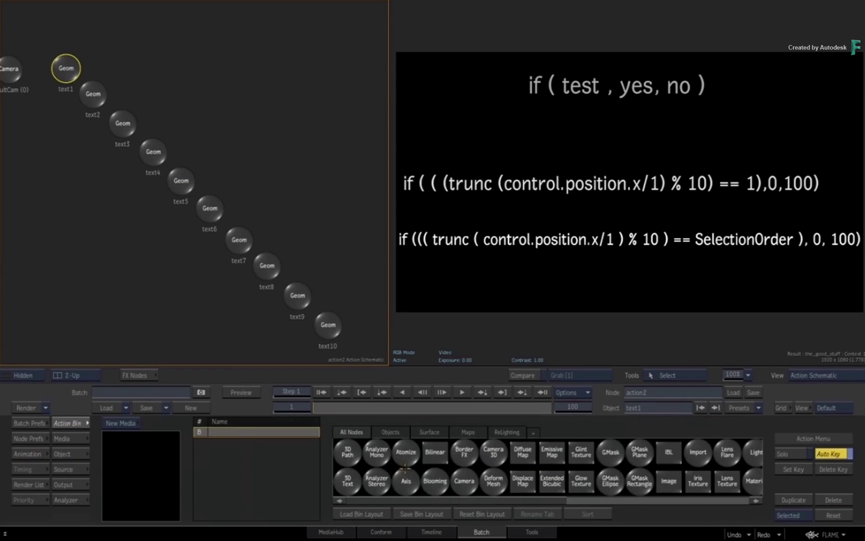
pyautogui.moveTo(406, 478); pyautogui.dragTo(189, 114)
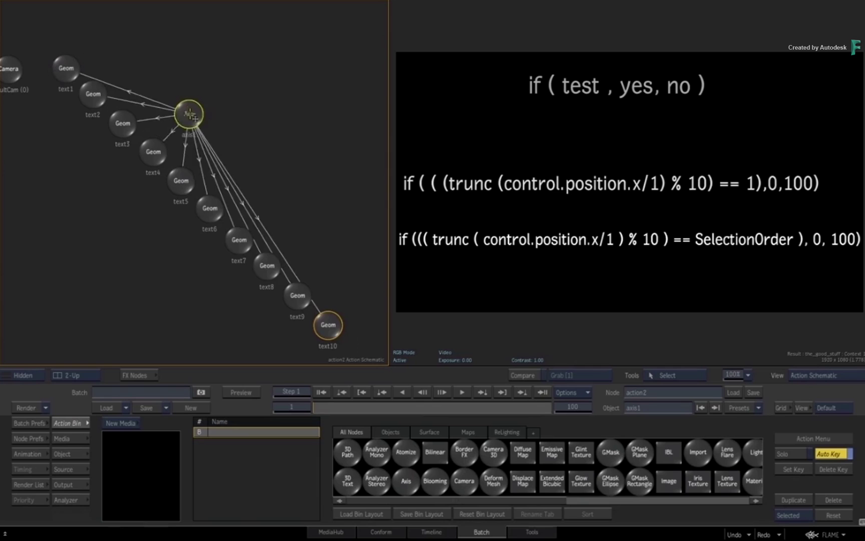
# Step: Add a second, unconnected Axis node to the schematic, name it control, and place it apart from the text nodes
pyautogui.moveTo(406, 480); pyautogui.dragTo(279, 55)
pyautogui.click(652, 407)
pyautogui.write('c')
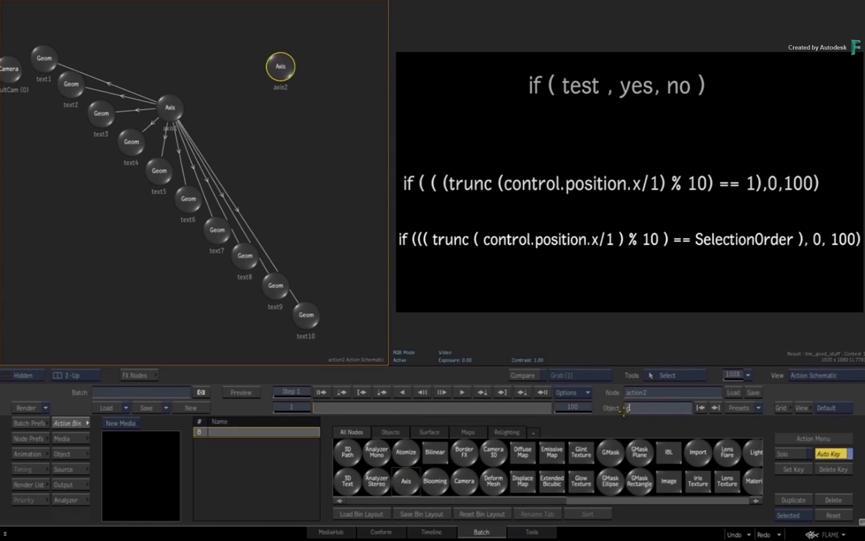
pyautogui.write('ontrol')
pyautogui.press('Return')
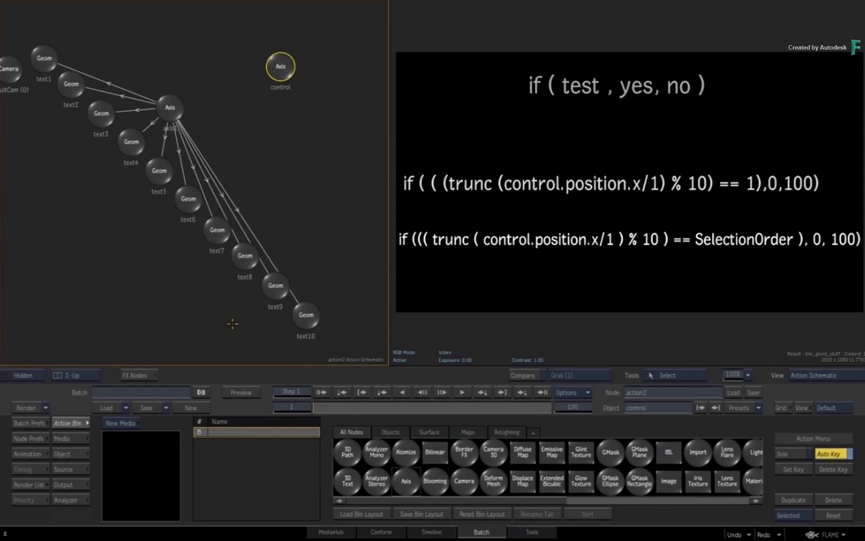
pyautogui.moveTo(274, 67); pyautogui.dragTo(284, 63)
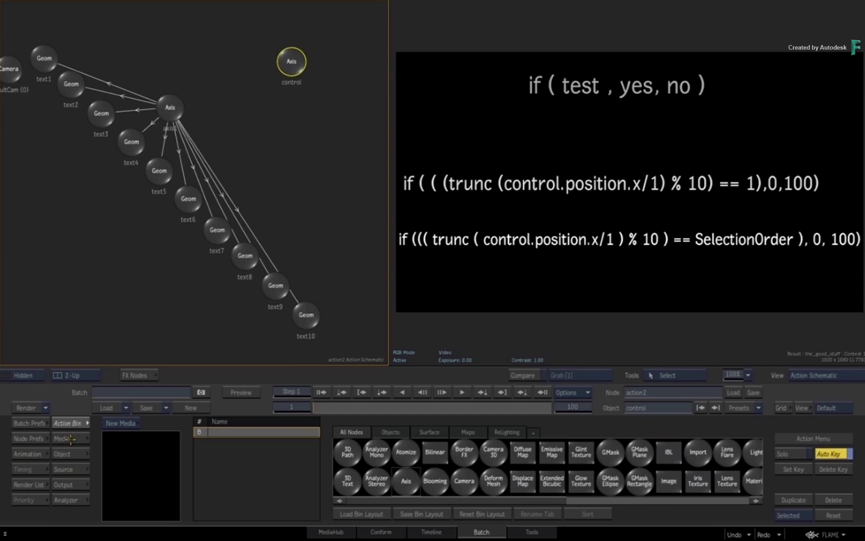
# Step: Give text1's transparency channel the expression if ((( trunc ( control.position.x / 1) % 10) == 1), 0, 100)
pyautogui.click(28, 453)
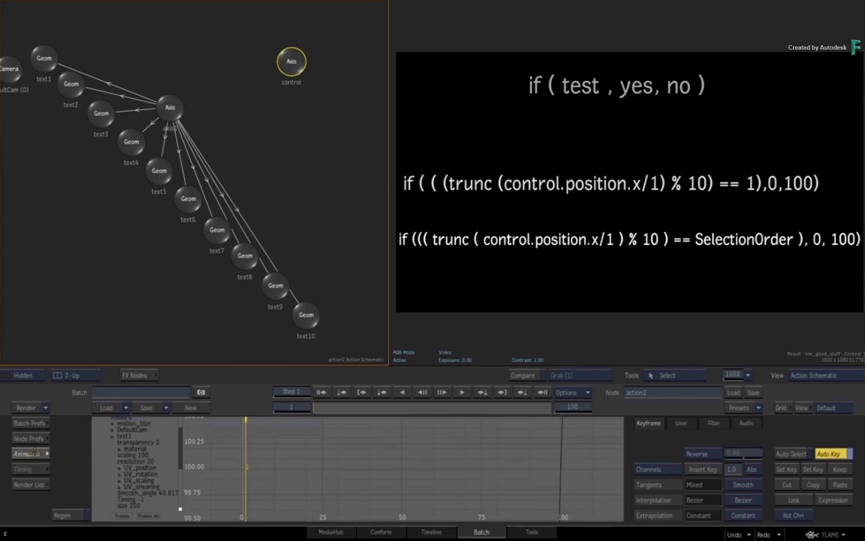
pyautogui.click(140, 437)
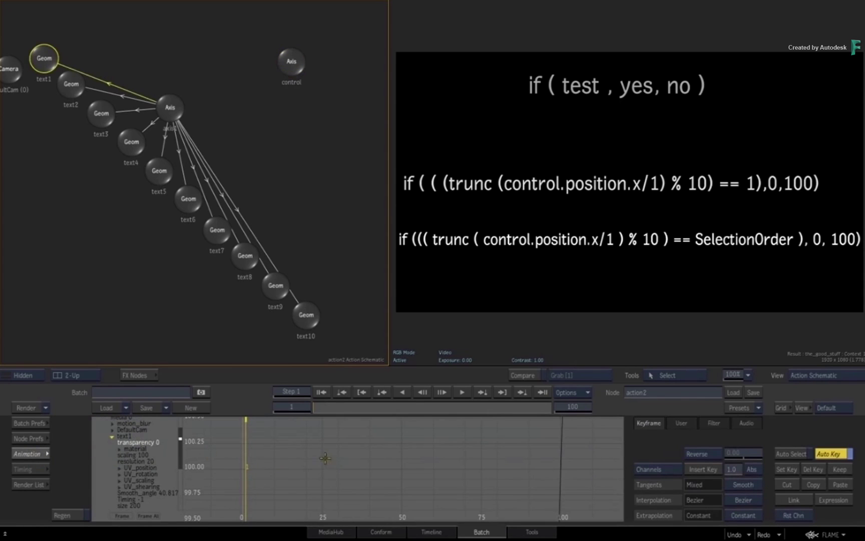
pyautogui.press('e')
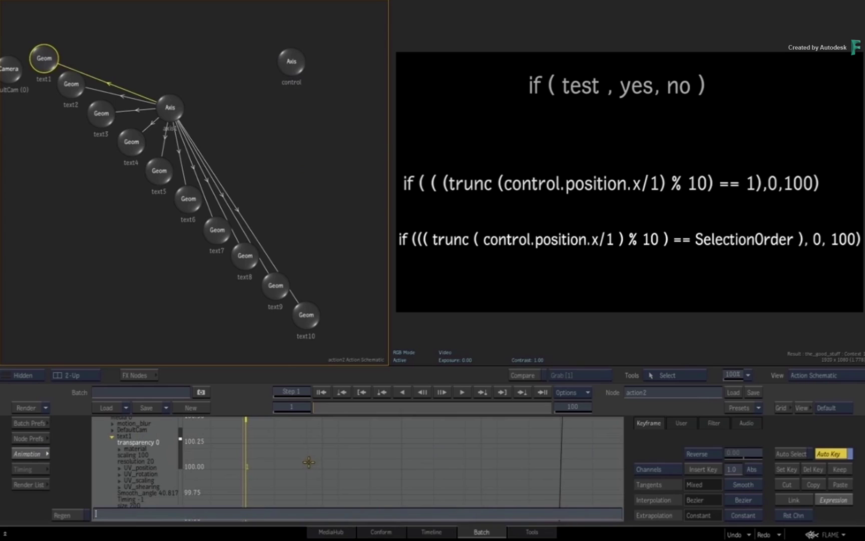
pyautogui.write('if ((( trunc ( control.position.x / 1) % 10) == 1), 0, 100)')
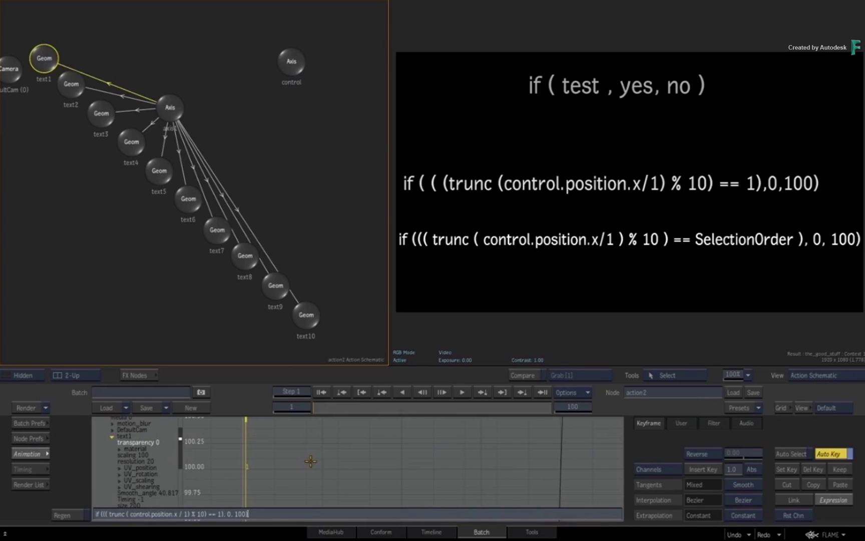
pyautogui.press('Return')
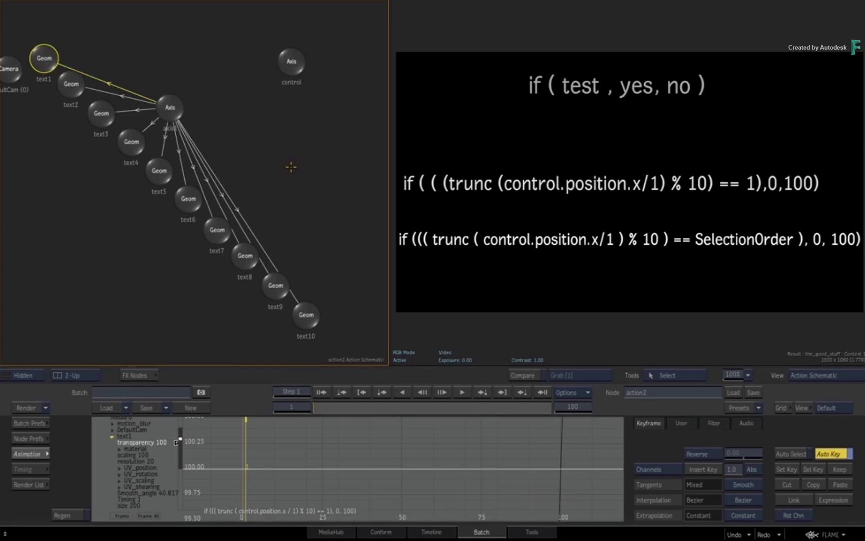
# Step: Show the Action schematic in a single viewport and move the DefaultCam node away from the text nodes
pyautogui.moveTo(290, 170); pyautogui.dragTo(296, 168)
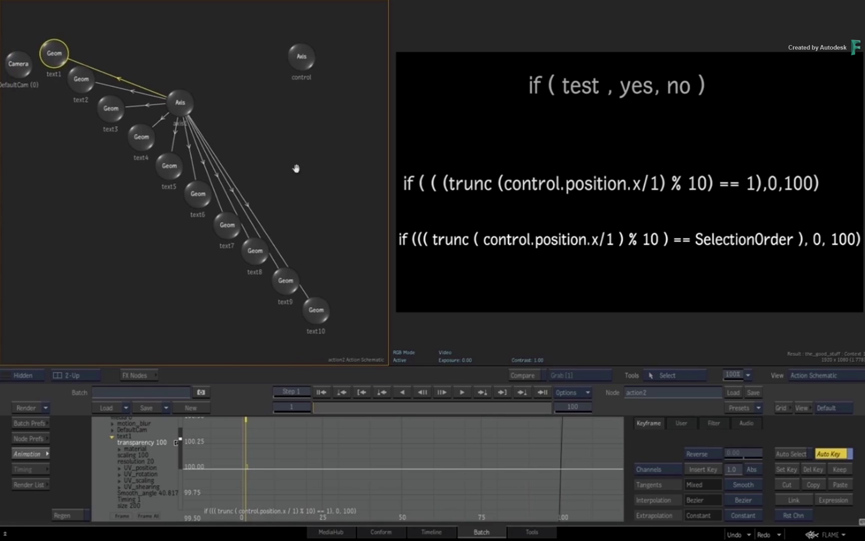
pyautogui.click(452, 334)
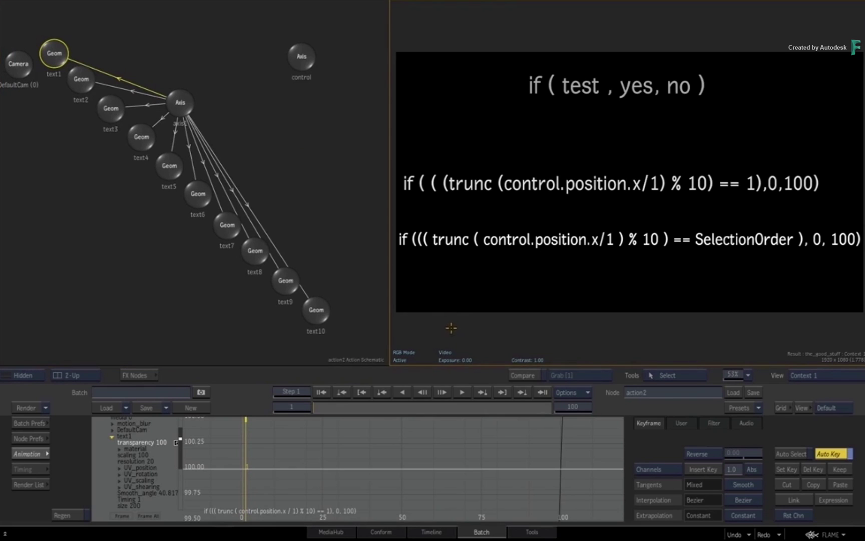
pyautogui.hotkey('alt', '1')
pyautogui.moveTo(365, 188); pyautogui.dragTo(552, 239)
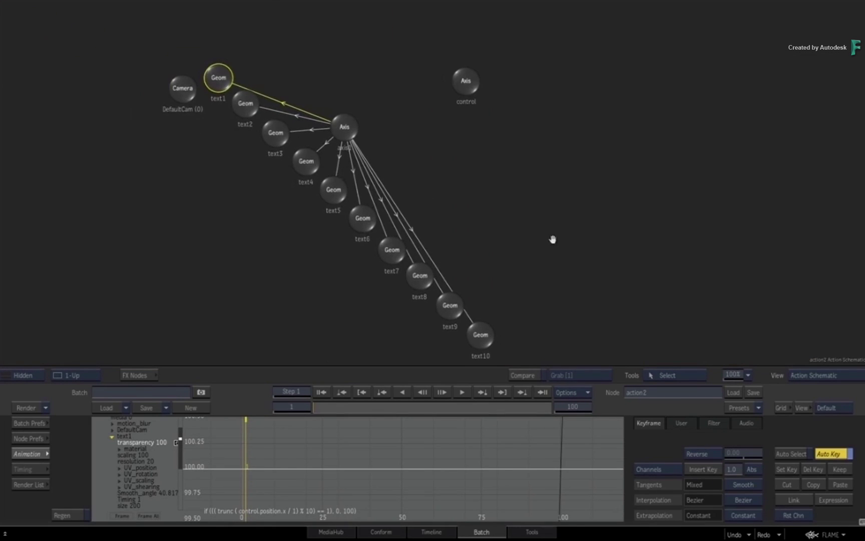
pyautogui.click(179, 83)
pyautogui.moveTo(179, 82); pyautogui.dragTo(132, 44)
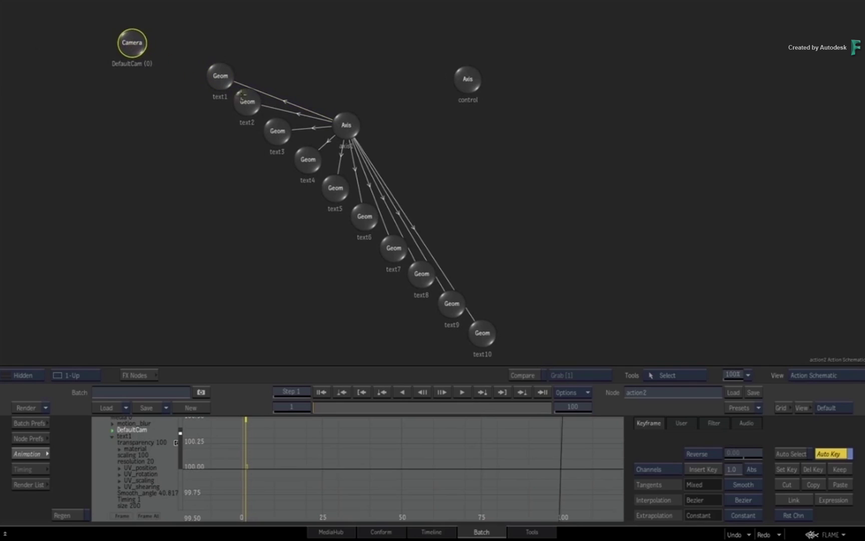
# Step: Select text1's transparency channel and switch the animation editor from Channels to the Info view
pyautogui.click(219, 76)
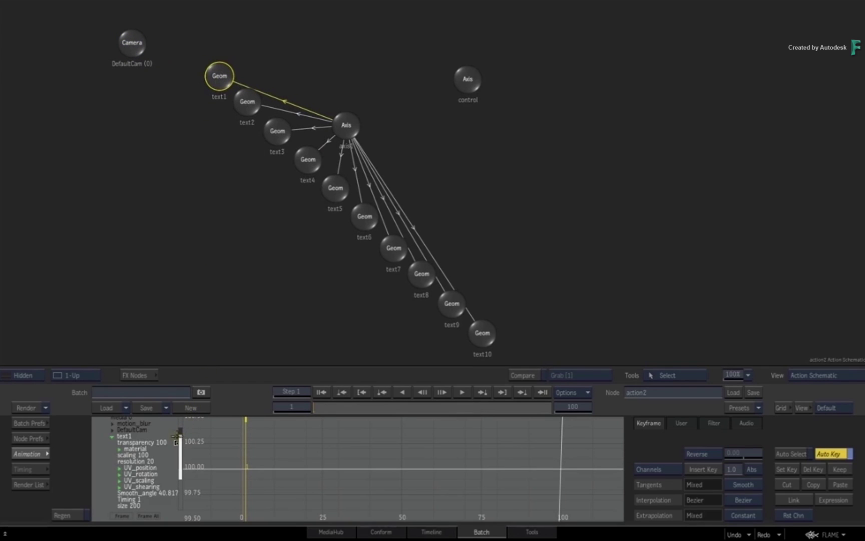
pyautogui.click(129, 442)
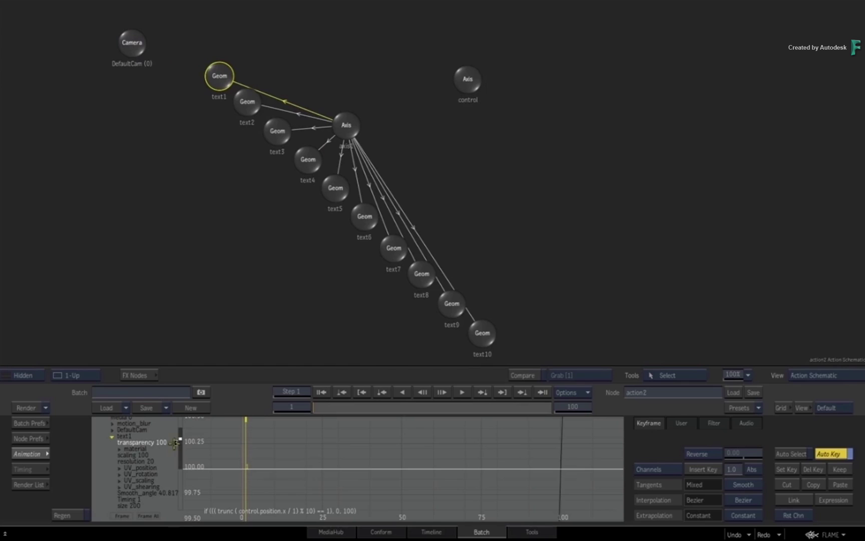
pyautogui.click(647, 470)
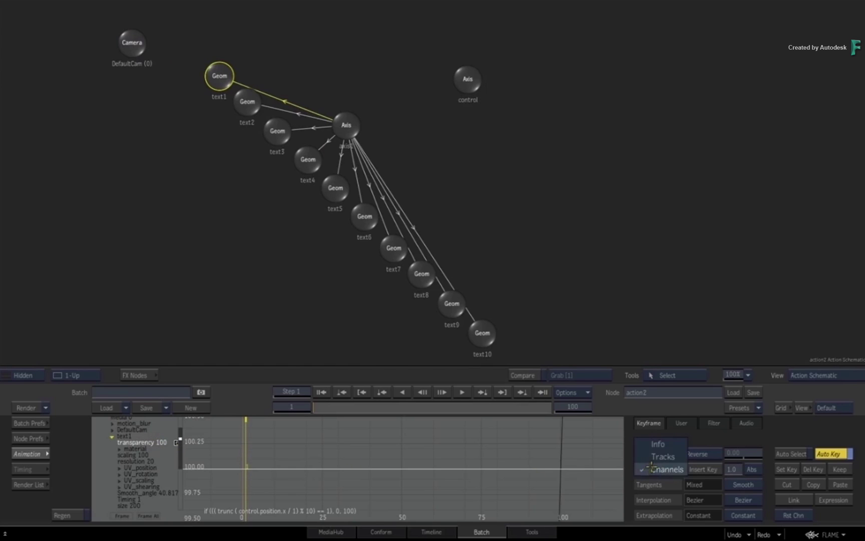
pyautogui.click(660, 443)
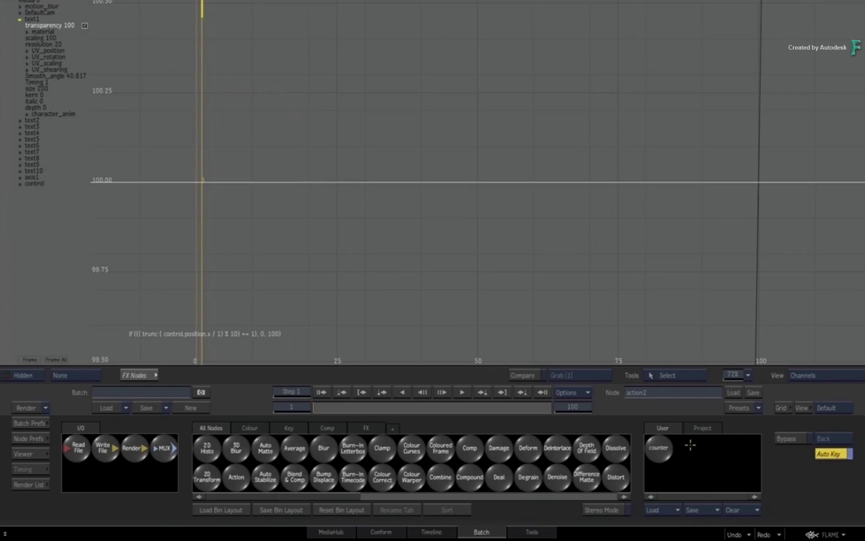
# Step: Reopen the action2 node and show its animation channel list enlarged in place of the viewer
pyautogui.press('Escape')
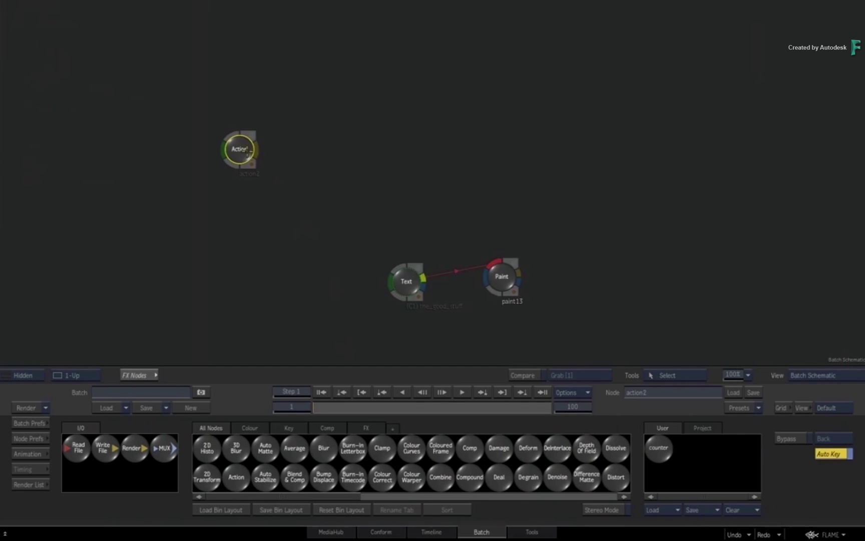
pyautogui.doubleClick(243, 150)
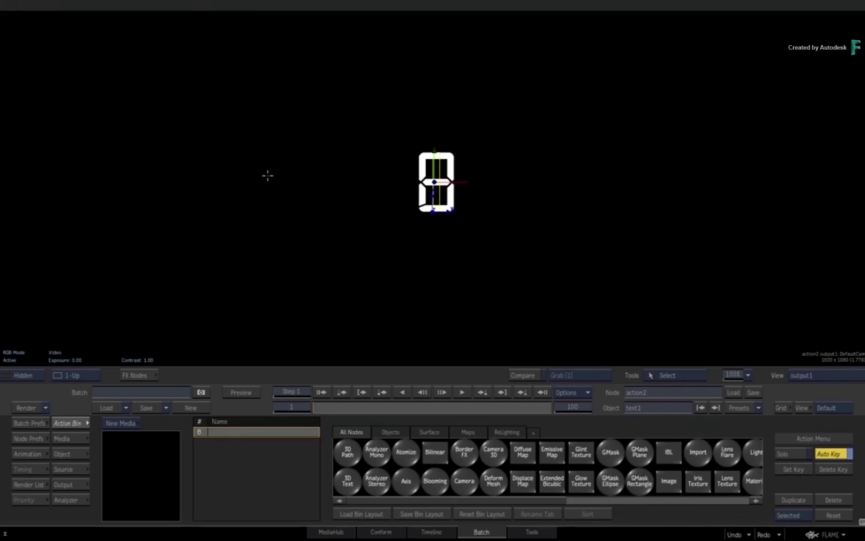
pyautogui.click(26, 453)
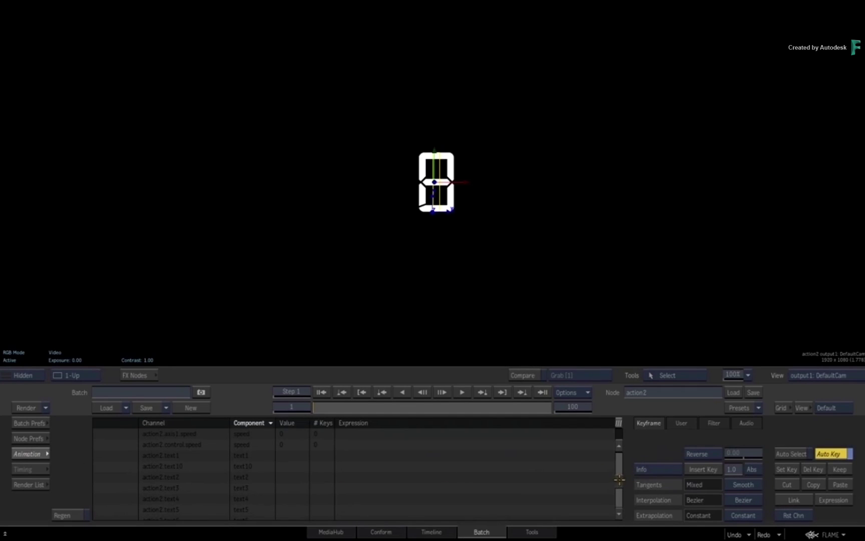
pyautogui.moveTo(619, 479); pyautogui.dragTo(606, 475)
pyautogui.hotkey('alt', '`')
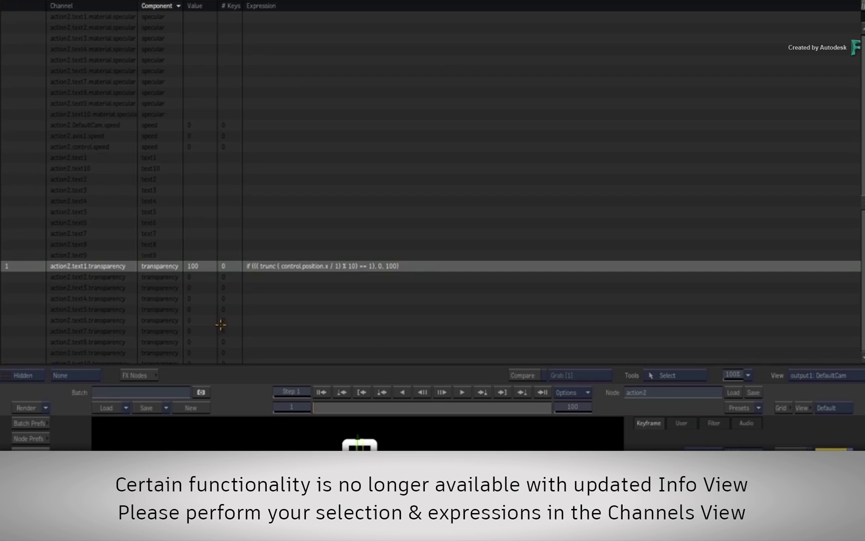
# Step: Sort the channels by component and add the text2 to text10 transparency channels, in numerical order, to the selection after text1
pyautogui.click(159, 6)
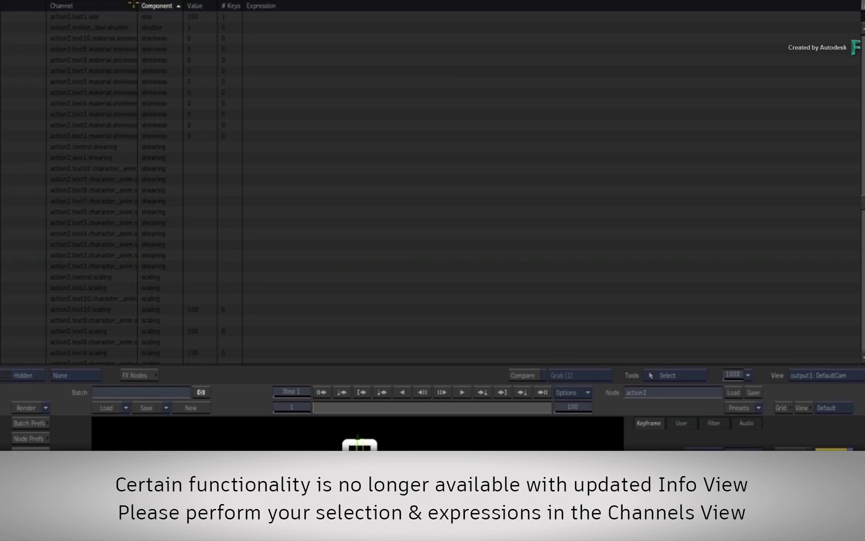
pyautogui.click(162, 7)
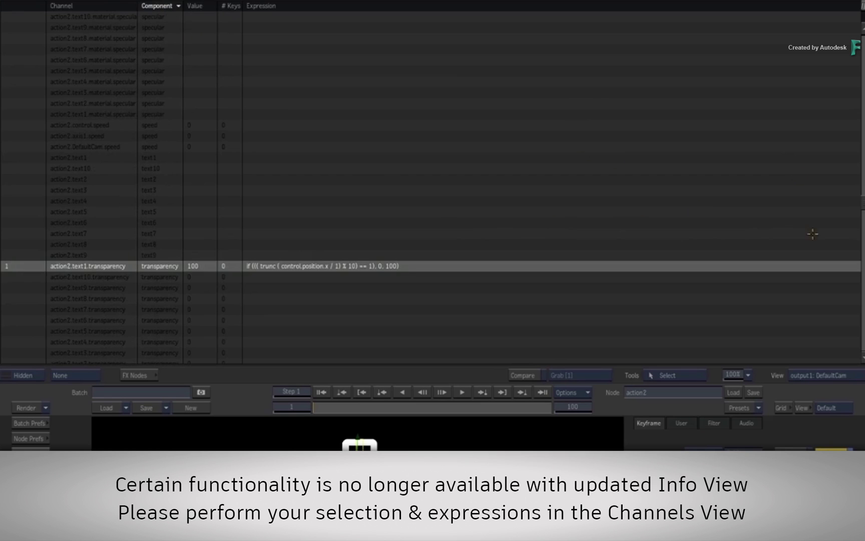
pyautogui.scroll(-5, 503, 229)
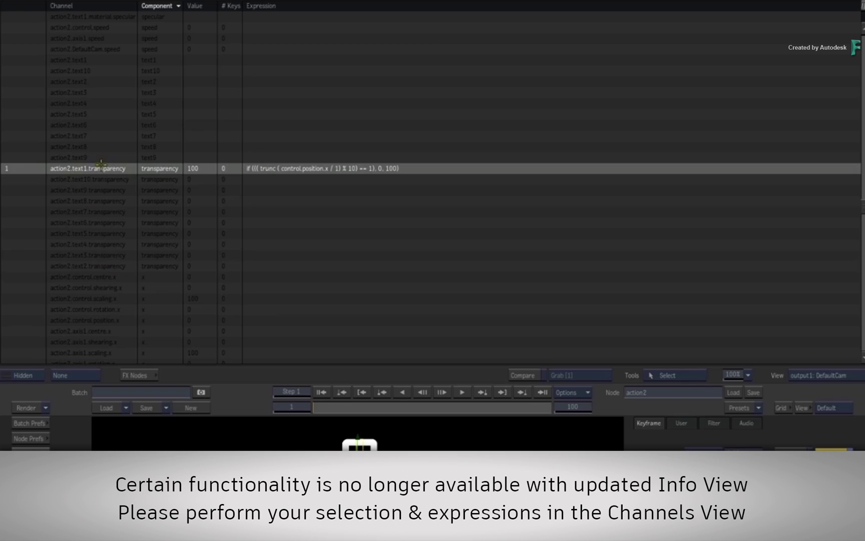
pyautogui.keyDown('ctrl'); pyautogui.click(101, 266); pyautogui.keyUp('ctrl')
pyautogui.keyDown('ctrl'); pyautogui.click(96, 255); pyautogui.keyUp('ctrl')
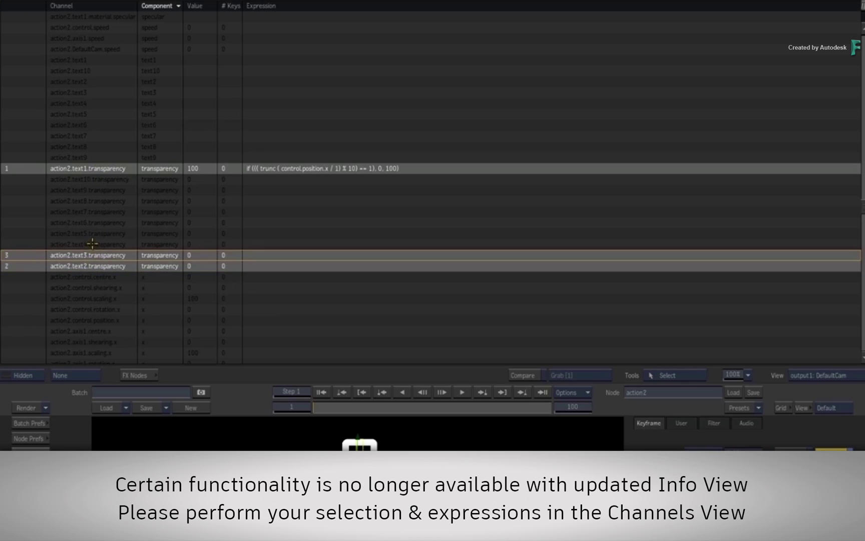
pyautogui.keyDown('ctrl'); pyautogui.click(93, 244); pyautogui.keyUp('ctrl')
pyautogui.keyDown('ctrl'); pyautogui.click(93, 234); pyautogui.keyUp('ctrl')
pyautogui.keyDown('ctrl'); pyautogui.click(93, 222); pyautogui.keyUp('ctrl')
pyautogui.keyDown('ctrl'); pyautogui.click(93, 211); pyautogui.keyUp('ctrl')
pyautogui.keyDown('ctrl'); pyautogui.click(94, 201); pyautogui.keyUp('ctrl')
pyautogui.keyDown('ctrl'); pyautogui.click(94, 190); pyautogui.keyUp('ctrl')
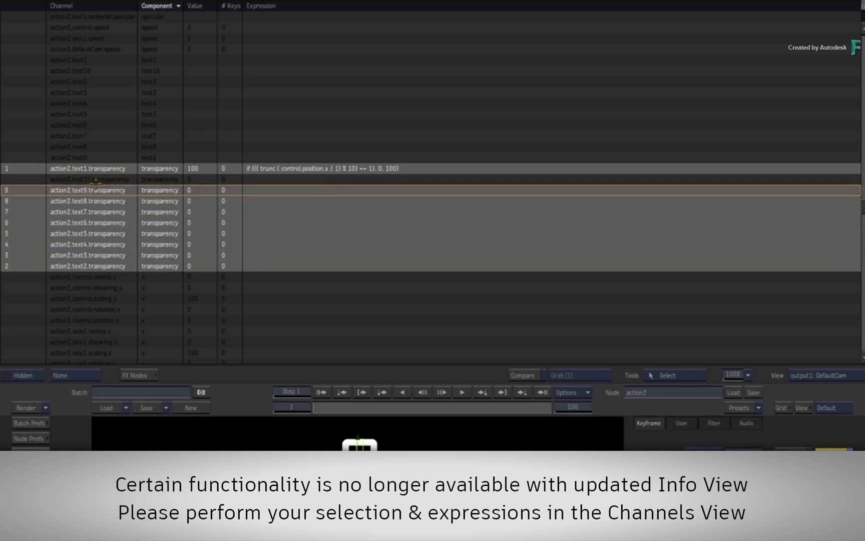
pyautogui.keyDown('ctrl'); pyautogui.click(95, 179); pyautogui.keyUp('ctrl')
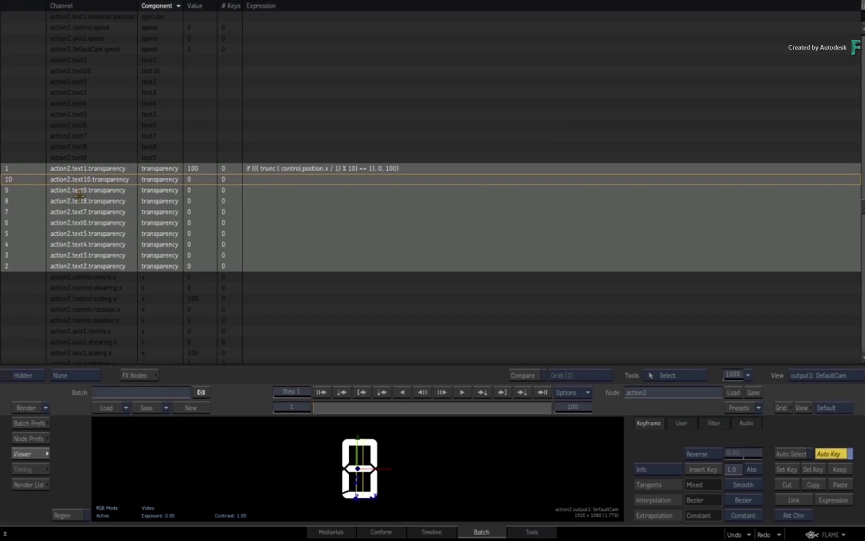
# Step: Give the selected transparency channels the expression if ((( trunc ( control.position.x / 1) % 10) == SelectionOrder), 0, 100), reusing the earlier expression
pyautogui.write('e')
pyautogui.write('control')
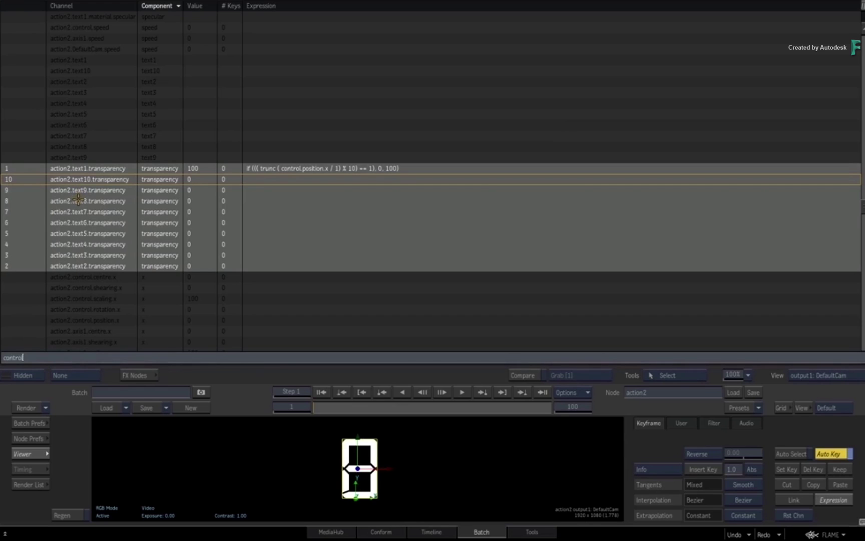
pyautogui.press('Down')
pyautogui.press('Left')
pyautogui.press('Left')
pyautogui.press('Left')
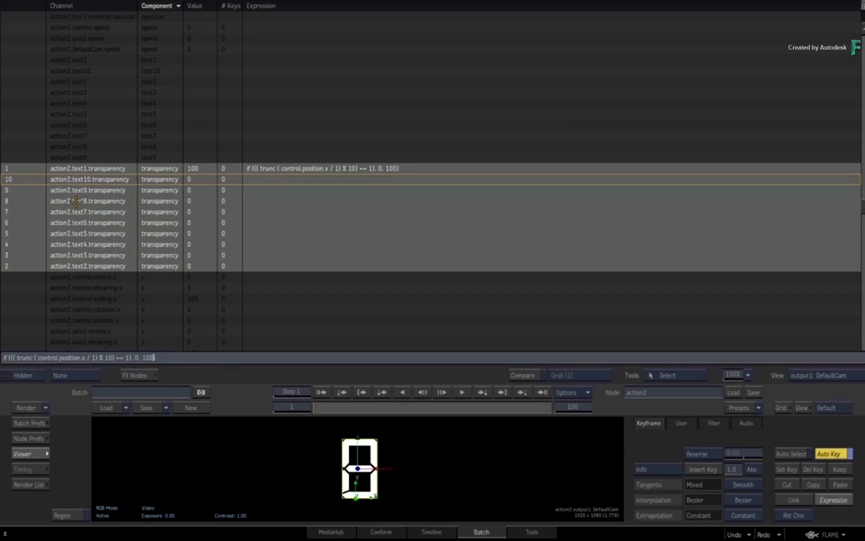
pyautogui.press('Left')
pyautogui.press('Left')
pyautogui.press('Left')
pyautogui.press('Left')
pyautogui.press('Left')
pyautogui.press('Left')
pyautogui.press('Left')
pyautogui.press('Left')
pyautogui.press('Left')
pyautogui.press('Right')
pyautogui.press('Right')
pyautogui.press('Right')
pyautogui.press('Right')
pyautogui.press('BackSpace')
pyautogui.write('$election0rtd')
pyautogui.press('BackSpace')
pyautogui.press('BackSpace')
pyautogui.write('der')
pyautogui.press('Return')
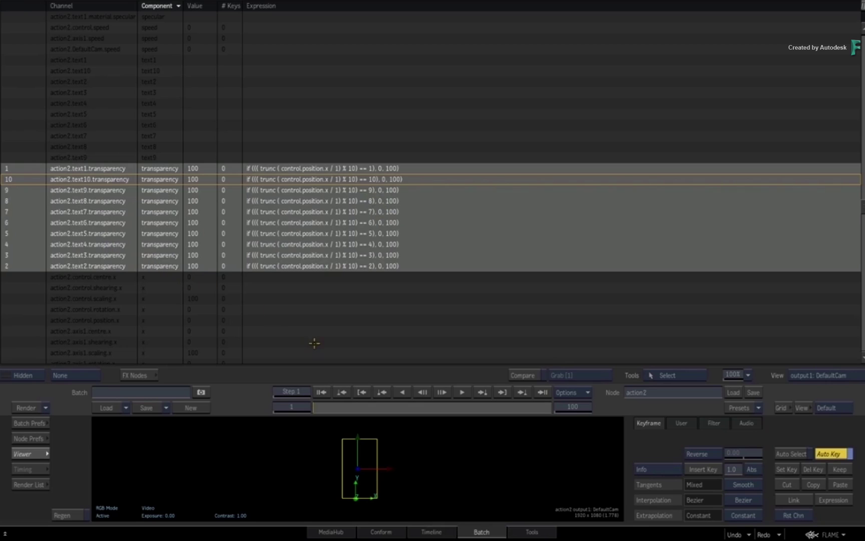
# Step: Return to the Action schematic, open the control axis's object settings, and set its X position to 6
pyautogui.moveTo(864, 428)
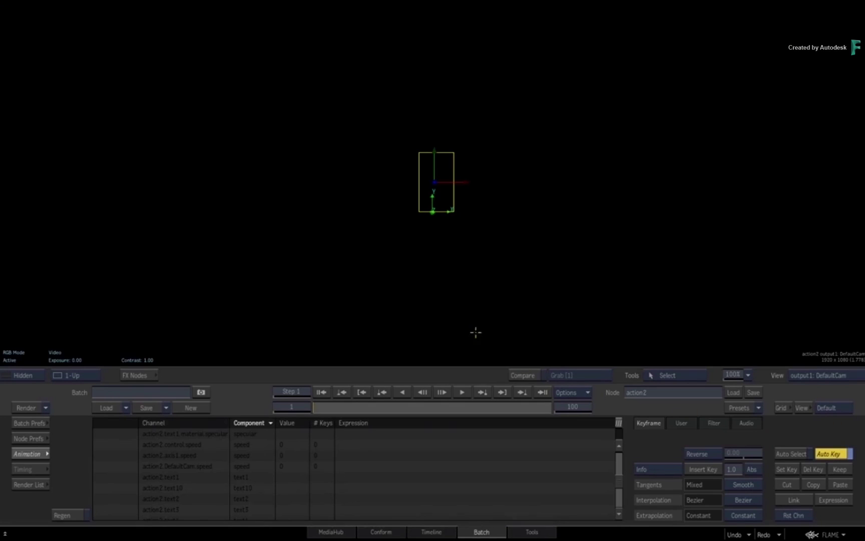
pyautogui.click(36, 452)
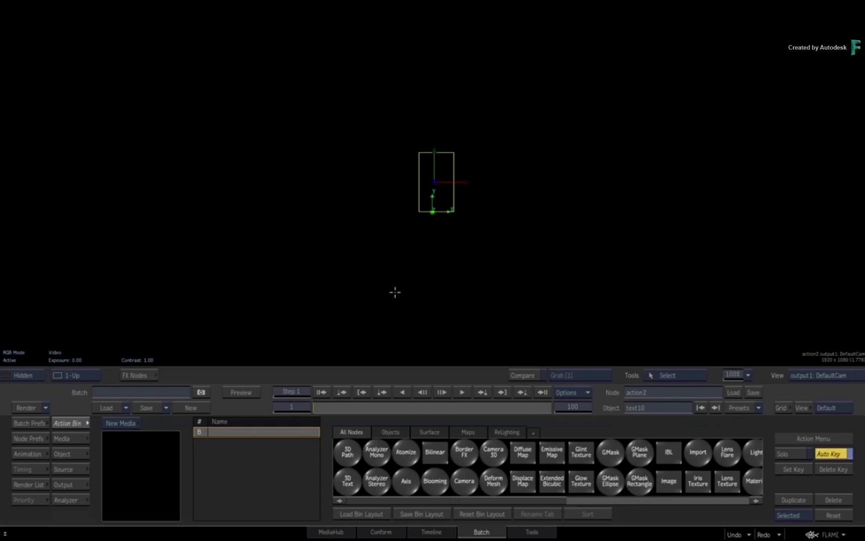
pyautogui.press('`')
pyautogui.click(468, 83)
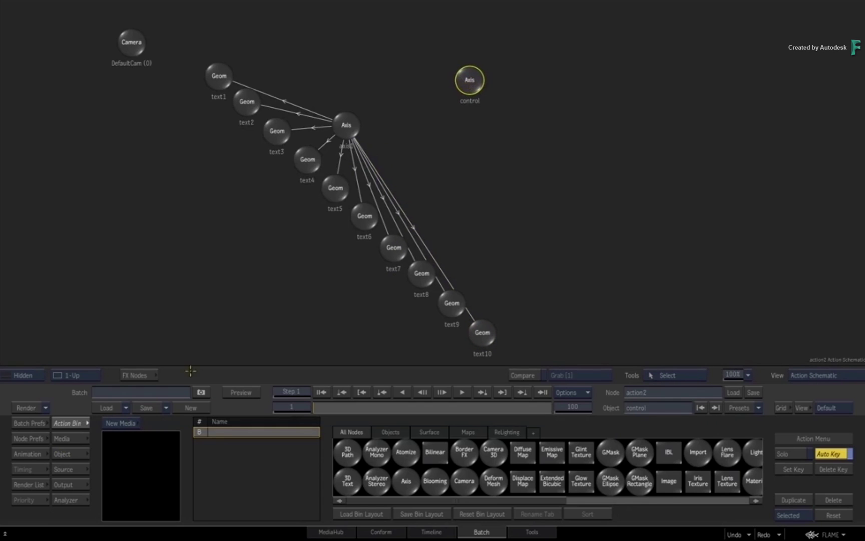
pyautogui.click(56, 453)
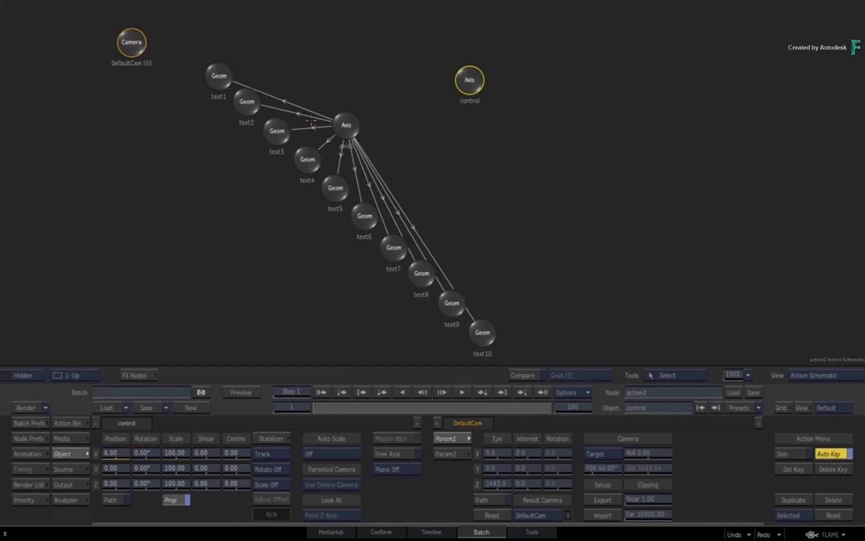
# Step: Move DefaultCam out of the way and shift axis1 with its ten text nodes away from the control axis in the schematic
pyautogui.moveTo(126, 41); pyautogui.dragTo(76, 27)
pyautogui.moveTo(455, 159); pyautogui.dragTo(394, 123)
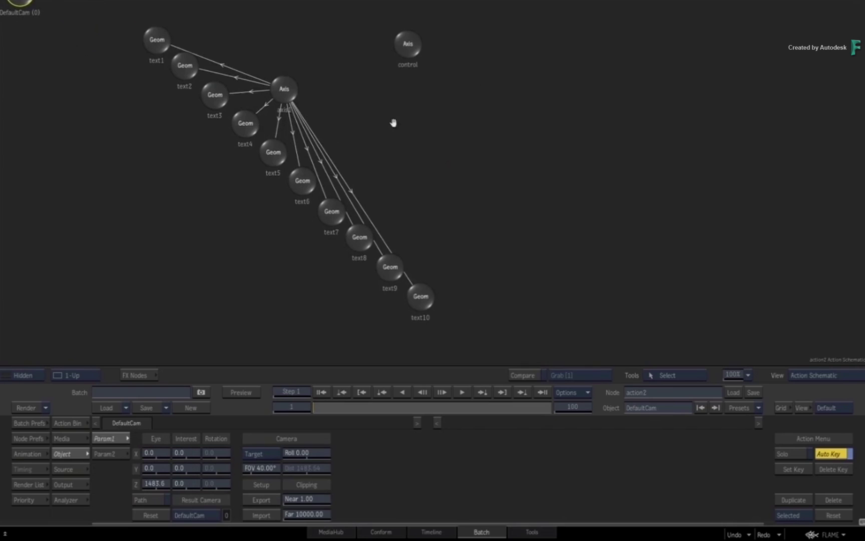
pyautogui.moveTo(286, 89); pyautogui.dragTo(167, 98)
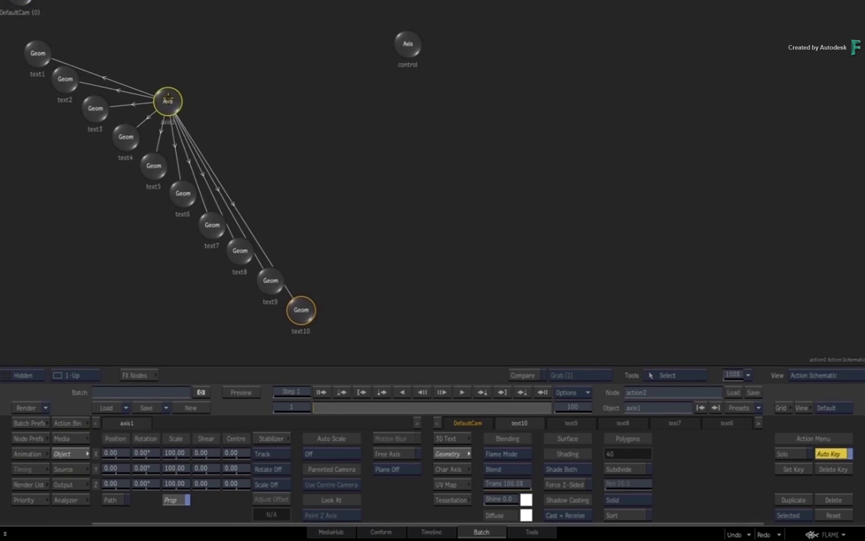
# Step: Set the duplication scope to Branch, duplicate axis1 with its ten text nodes, and place the copy beside the original in the schematic
pyautogui.click(788, 515)
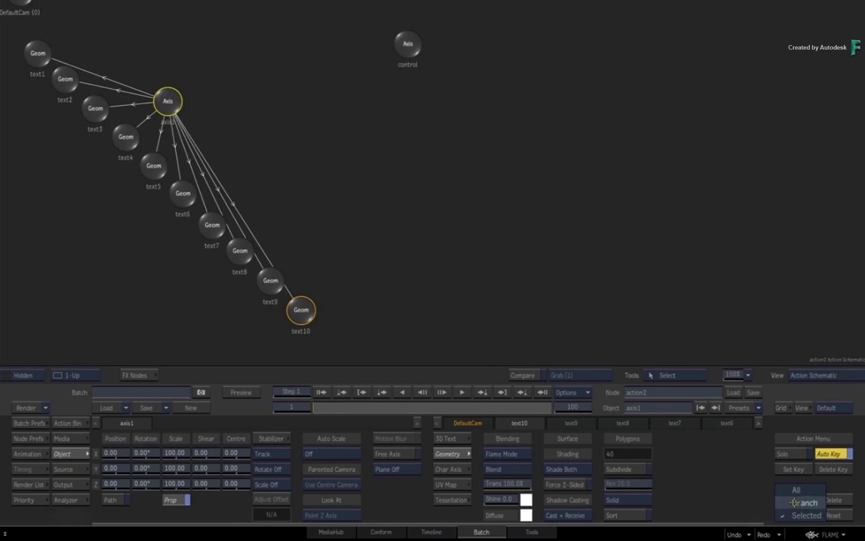
pyautogui.click(793, 500)
pyautogui.moveTo(197, 130); pyautogui.dragTo(369, 108)
pyautogui.moveTo(231, 59); pyautogui.dragTo(229, 58)
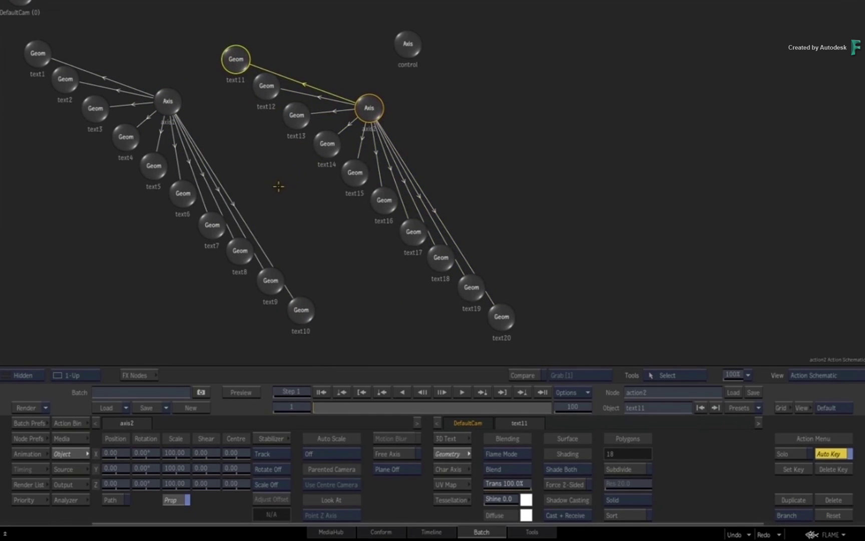
# Step: Select the duplicated axis2 and set its X position to -107 to offset the second digit beside the first
pyautogui.click(34, 453)
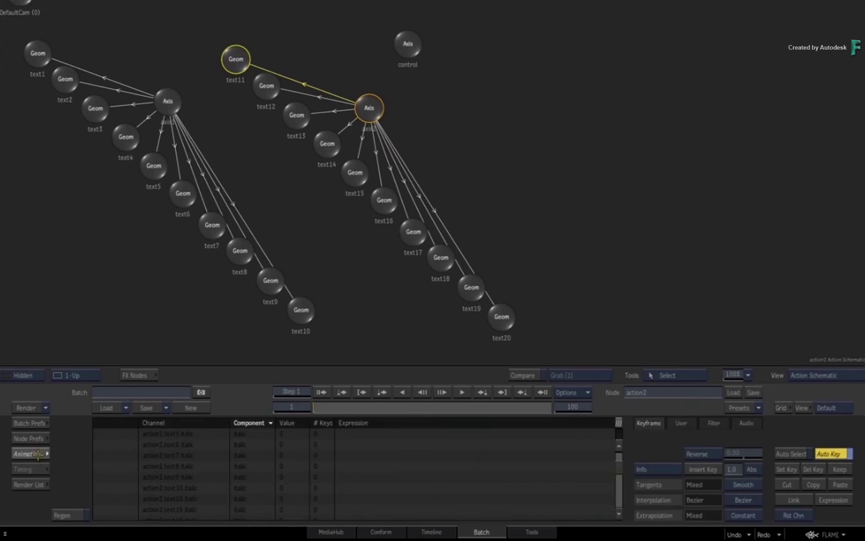
pyautogui.click(37, 453)
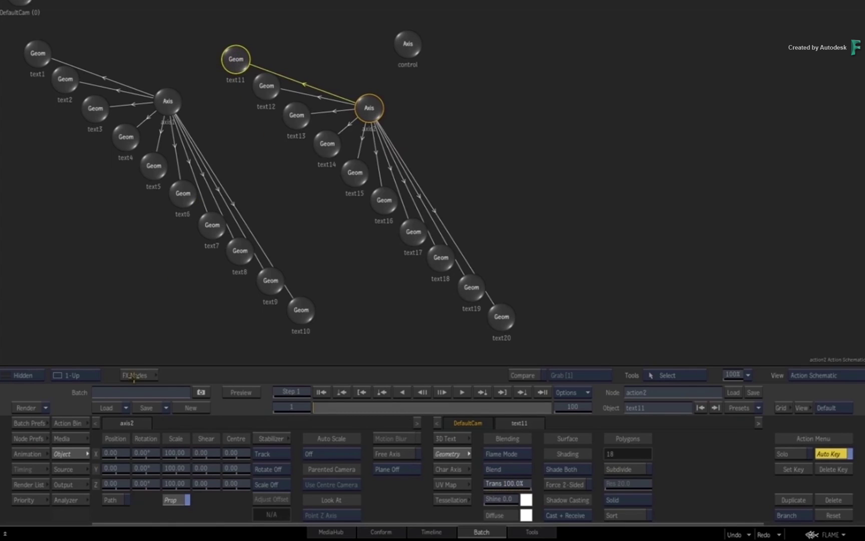
pyautogui.click(360, 101)
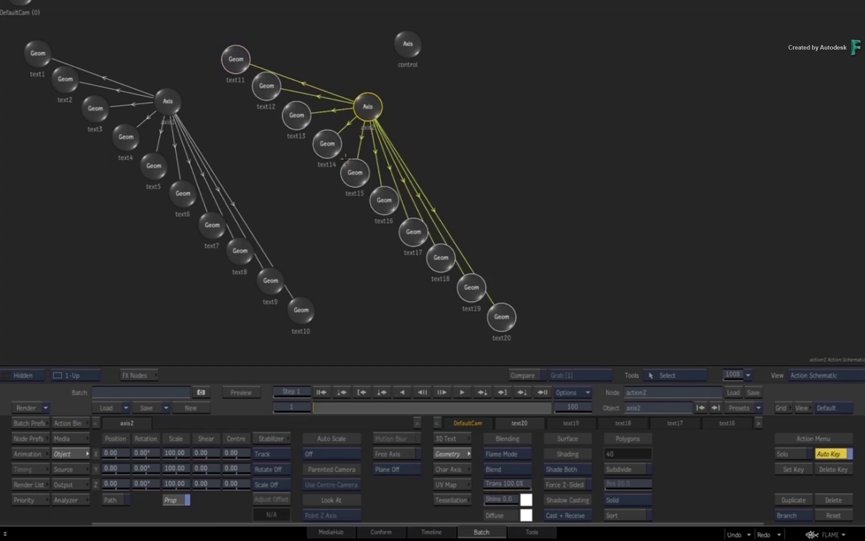
pyautogui.press('F4')
pyautogui.moveTo(119, 454); pyautogui.dragTo(65, 454)
pyautogui.press('F4')
# Step: Select text11 in the schematic and bring up its transparency channel in the enlarged animation channel list
pyautogui.click(236, 56)
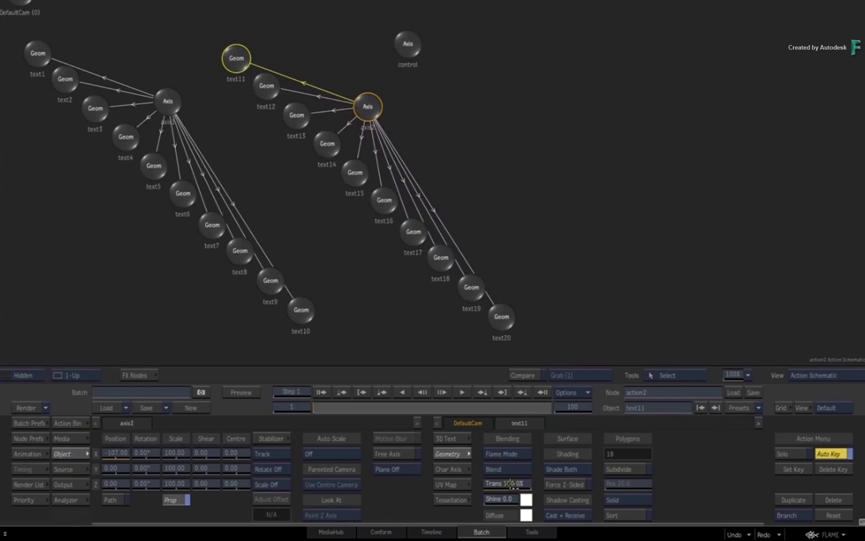
pyautogui.click(28, 453)
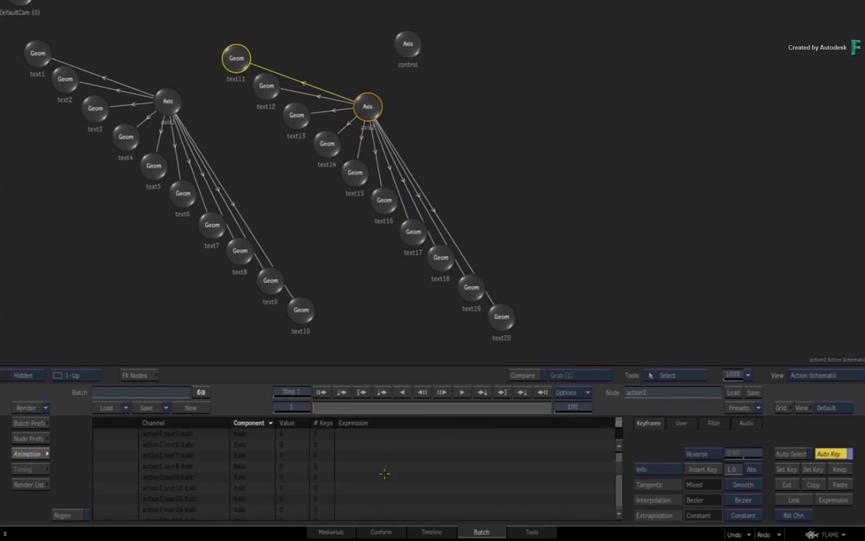
pyautogui.hotkey('alt', '`')
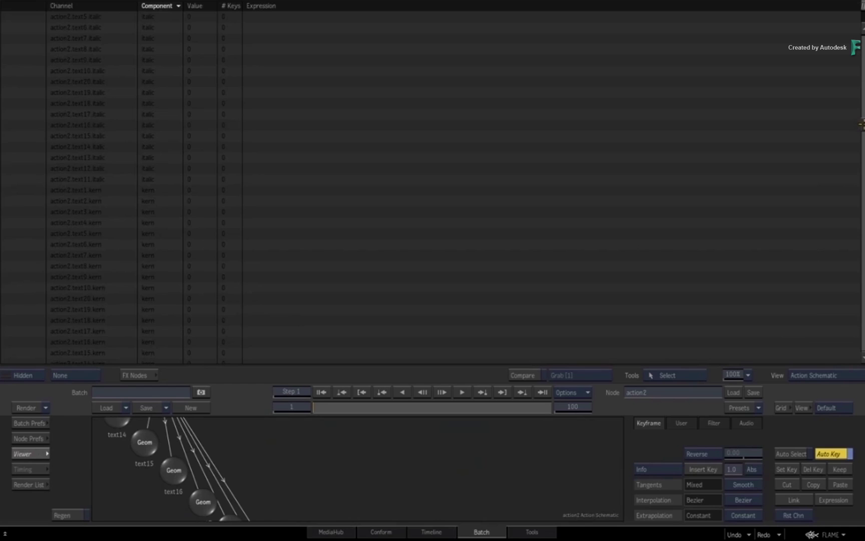
pyautogui.moveTo(861, 124); pyautogui.dragTo(861, 131)
pyautogui.scroll(-10, 860, 130)
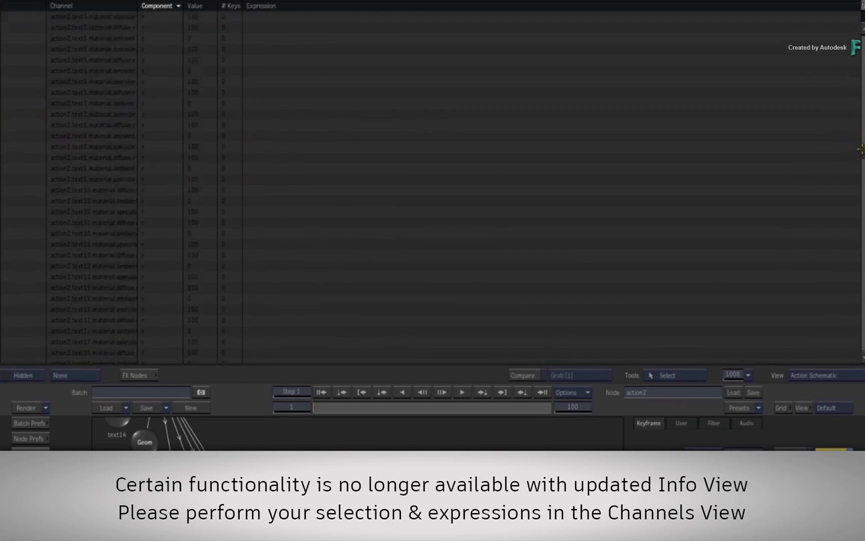
pyautogui.moveTo(860, 181); pyautogui.dragTo(860, 208)
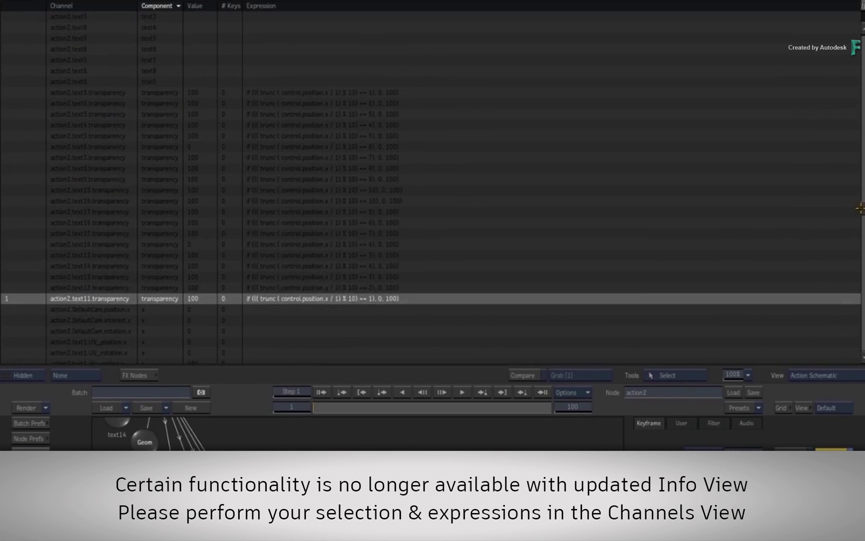
pyautogui.scroll(-1, 859, 209)
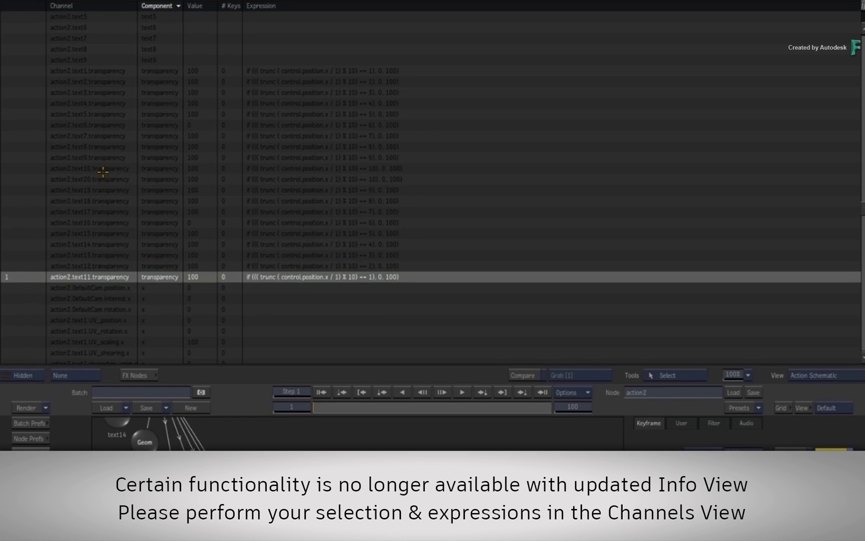
# Step: Add the text12 to text20 transparency channels, in numerical order, to the selection after text11
pyautogui.keyDown('ctrl'); pyautogui.click(99, 265); pyautogui.keyUp('ctrl')
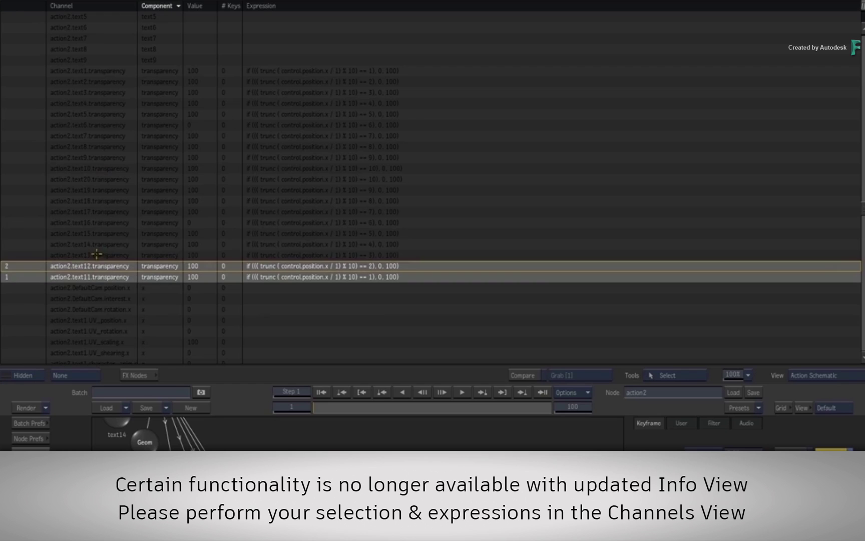
pyautogui.keyDown('ctrl'); pyautogui.click(97, 254); pyautogui.keyUp('ctrl')
pyautogui.keyDown('ctrl'); pyautogui.click(97, 244); pyautogui.keyUp('ctrl')
pyautogui.keyDown('ctrl'); pyautogui.click(97, 233); pyautogui.keyUp('ctrl')
pyautogui.keyDown('ctrl'); pyautogui.click(97, 222); pyautogui.keyUp('ctrl')
pyautogui.keyDown('ctrl'); pyautogui.click(97, 211); pyautogui.keyUp('ctrl')
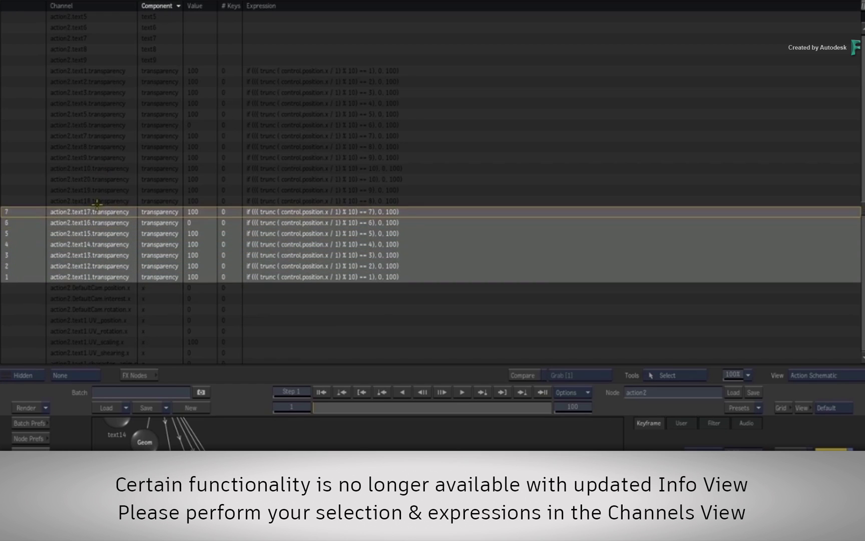
pyautogui.keyDown('ctrl'); pyautogui.click(96, 201); pyautogui.keyUp('ctrl')
pyautogui.keyDown('ctrl'); pyautogui.click(97, 190); pyautogui.keyUp('ctrl')
pyautogui.keyDown('ctrl'); pyautogui.click(97, 179); pyautogui.keyUp('ctrl')
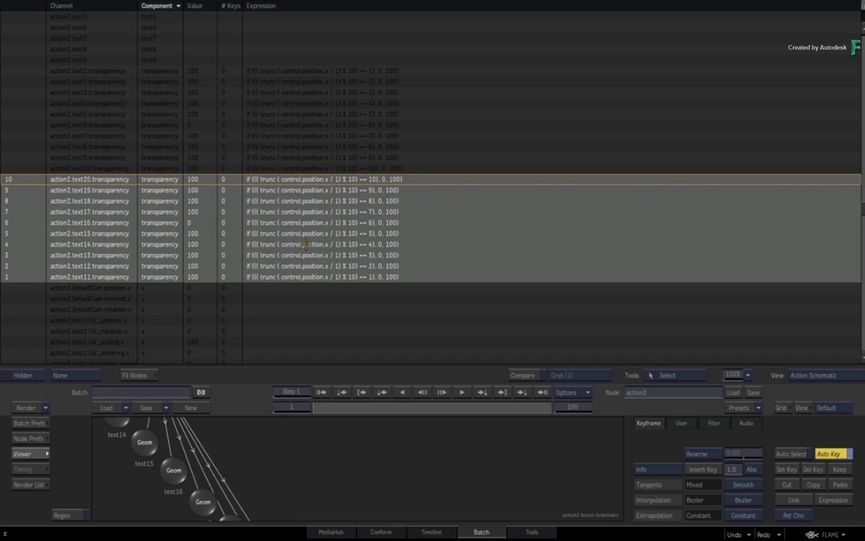
# Step: Give the selected transparency channels the expression if ((( trunc ( control.position.x / 10) % 10) == SelectionOrder), 0, 100), reusing the earlier expression
pyautogui.hotkey('shift', 'e')
pyautogui.press('Up')
pyautogui.press('Up')
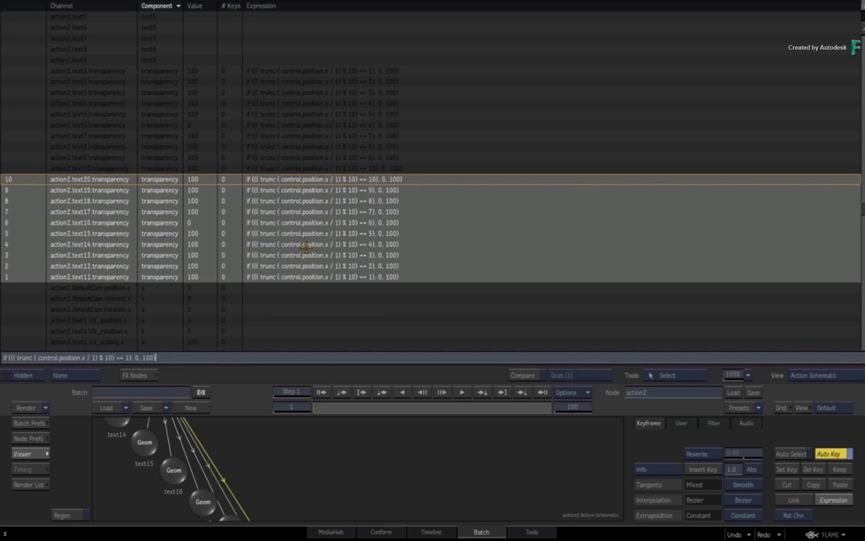
pyautogui.press('Left')
pyautogui.press('Left')
pyautogui.press('Left')
pyautogui.press('Left')
pyautogui.press('Left')
pyautogui.press('Left')
pyautogui.press('Left')
pyautogui.press('Left')
pyautogui.press('Left')
pyautogui.press('Left')
pyautogui.press('Left')
pyautogui.press('Left')
pyautogui.press('Left')
pyautogui.press('Left')
pyautogui.press('Left')
pyautogui.press('Left')
pyautogui.press('Left')
pyautogui.press('Left')
pyautogui.press('Left')
pyautogui.press('Left')
pyautogui.press('Left')
pyautogui.press('Left')
pyautogui.press('Left')
pyautogui.press('Left')
pyautogui.press('Left')
pyautogui.press('Left')
pyautogui.press('Left')
pyautogui.press('Left')
pyautogui.press('Left')
pyautogui.press('Left')
pyautogui.press('Left')
pyautogui.press('Left')
pyautogui.write('0')
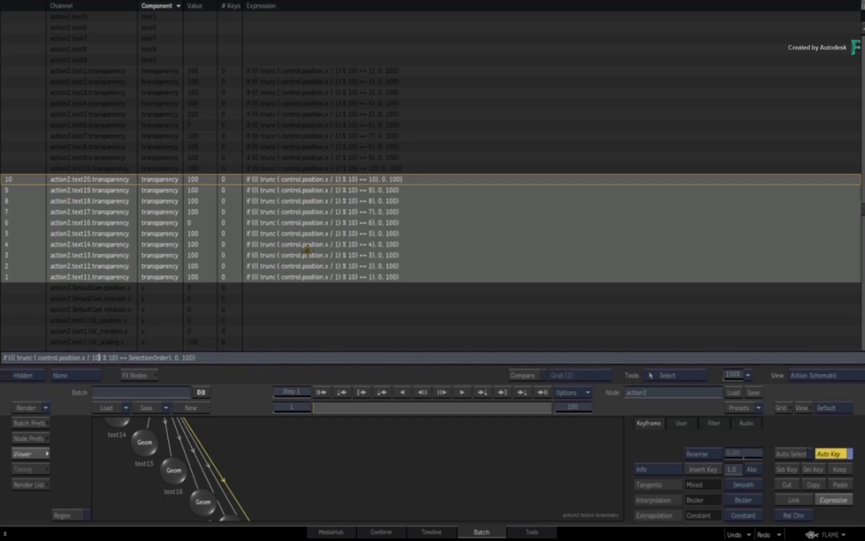
pyautogui.press('Return')
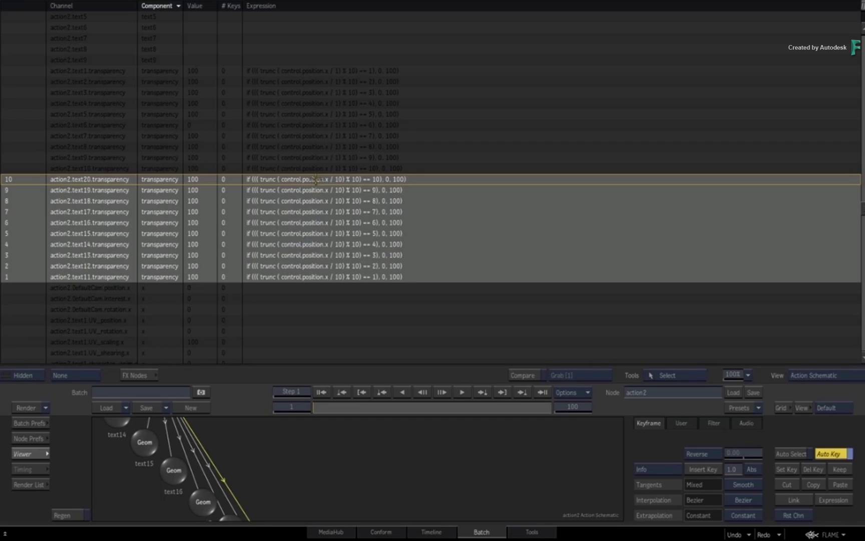
# Step: Restore the viewer layout and set the control axis's X position to 34 to test the two-digit counter
pyautogui.hotkey('alt', '`')
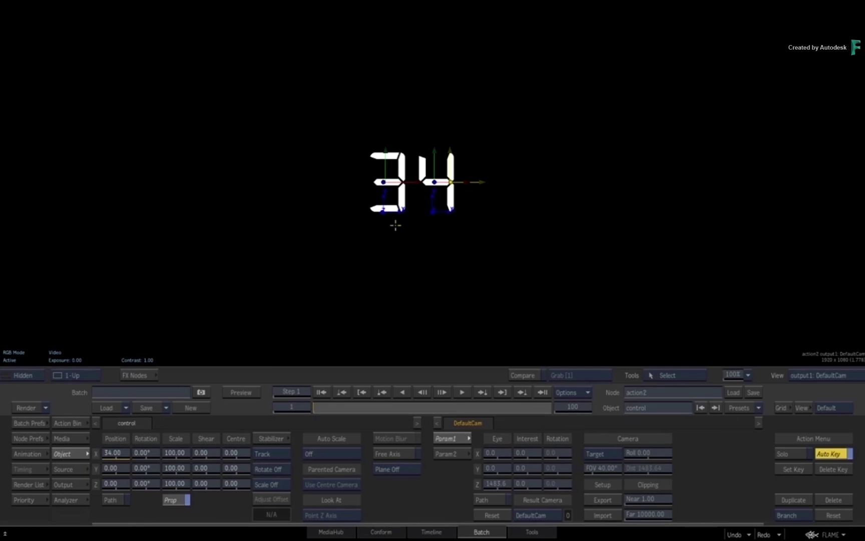
pyautogui.press('F4')
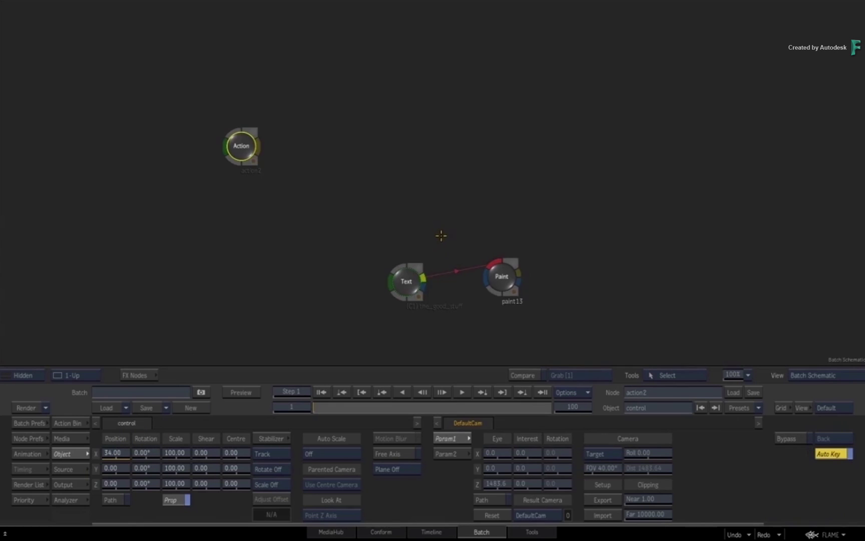
pyautogui.press('F4')
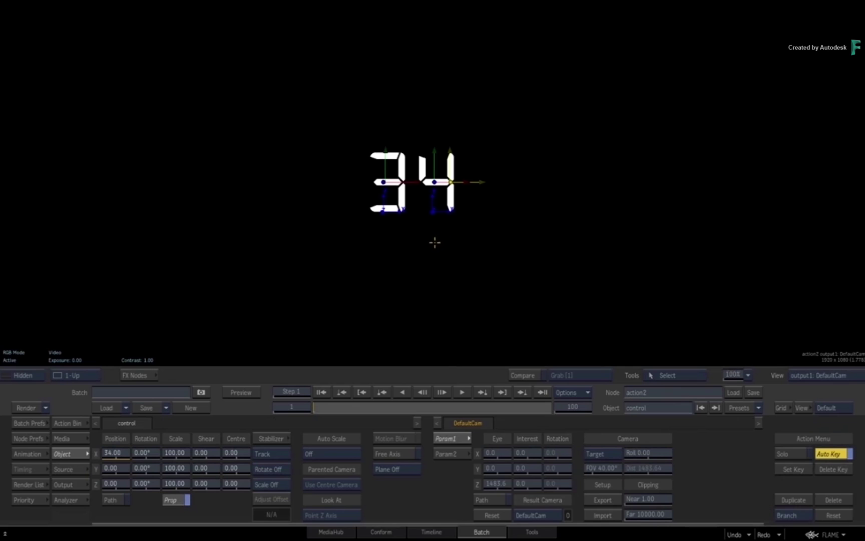
pyautogui.press('Escape')
# Step: Duplicate the axis2 branch, place the copy with text21 to text30 beside it, and move the control axis clear of the new nodes
pyautogui.moveTo(494, 154); pyautogui.dragTo(445, 147)
pyautogui.moveTo(319, 99); pyautogui.dragTo(289, 86)
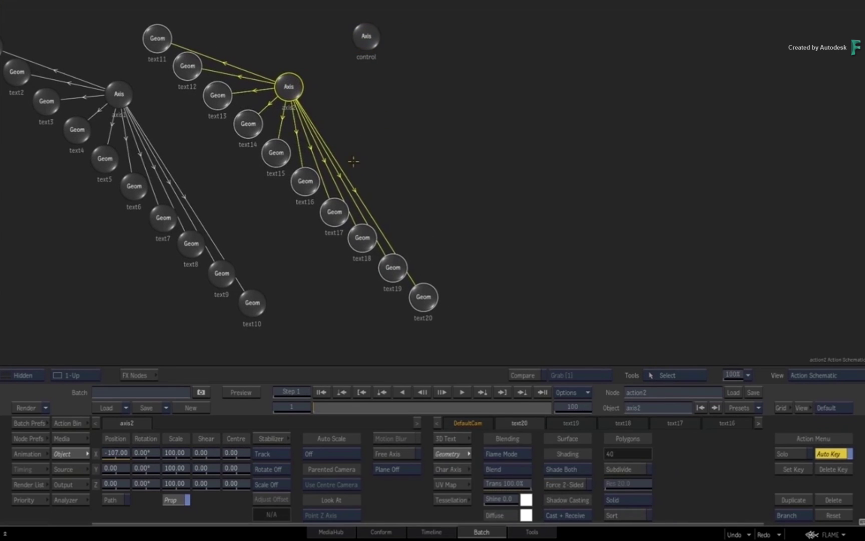
pyautogui.click(795, 499)
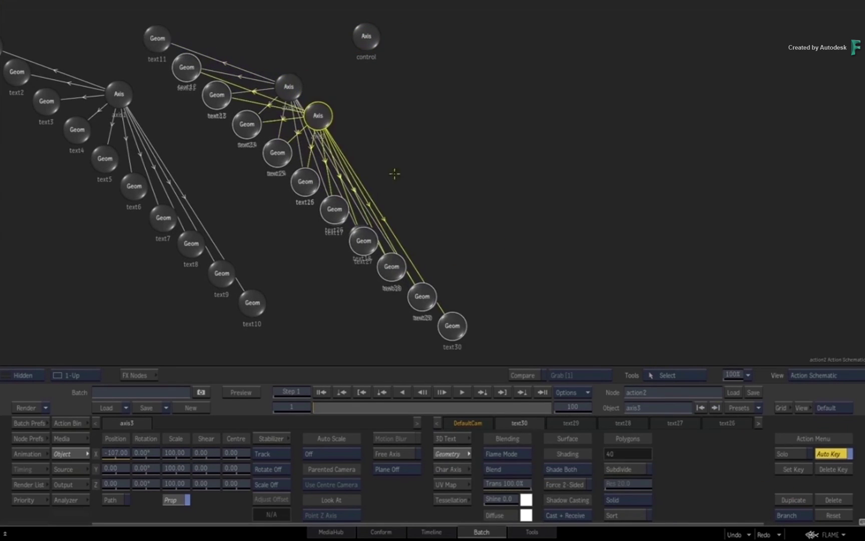
pyautogui.moveTo(318, 116); pyautogui.dragTo(511, 109)
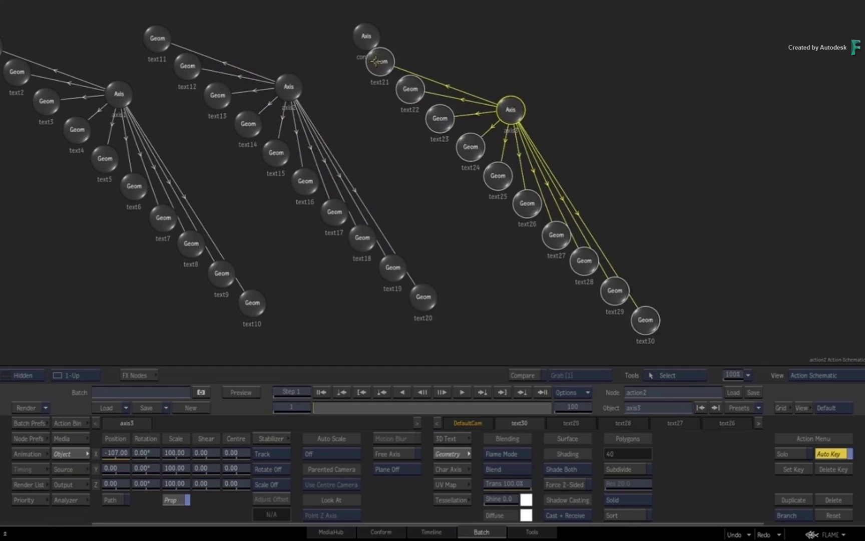
pyautogui.moveTo(366, 36); pyautogui.dragTo(333, 30)
# Step: Select text21 and choose the text21 to text30 transparency channels in numerical order in the enlarged channel list
pyautogui.click(381, 63)
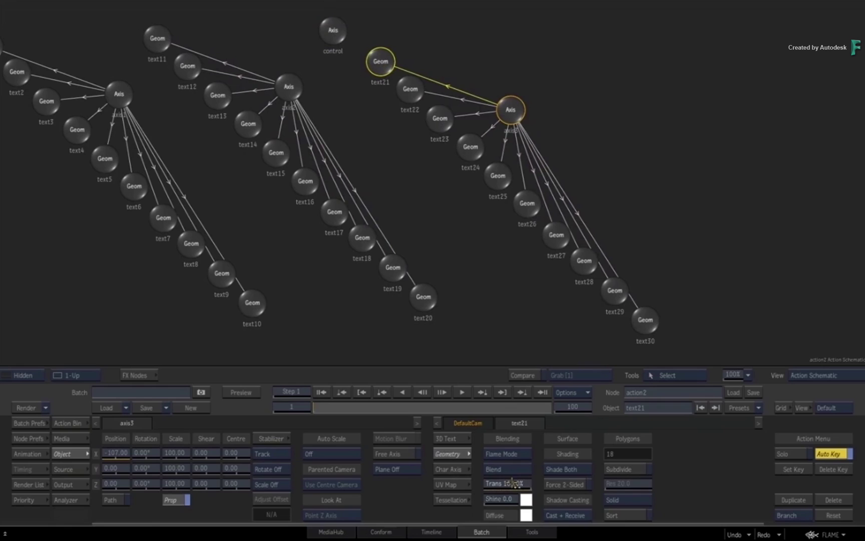
pyautogui.click(34, 453)
pyautogui.moveTo(619, 526)
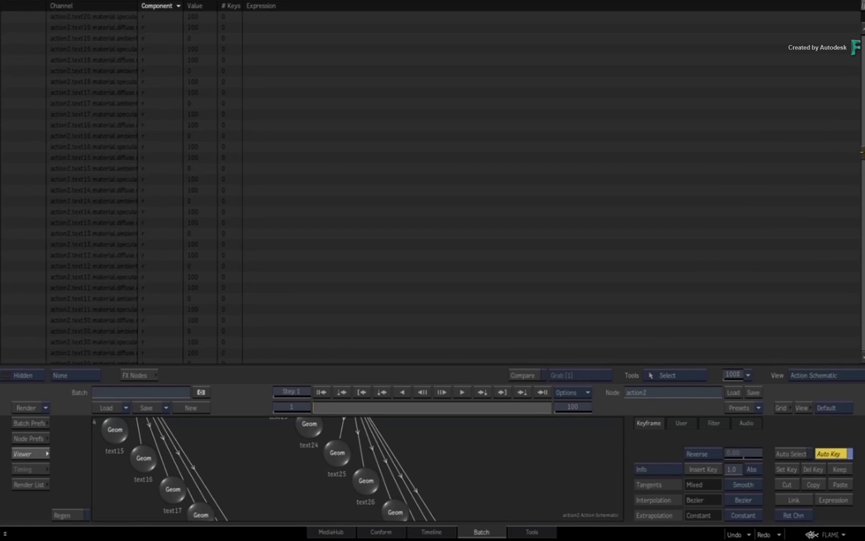
pyautogui.moveTo(862, 151); pyautogui.dragTo(852, 203)
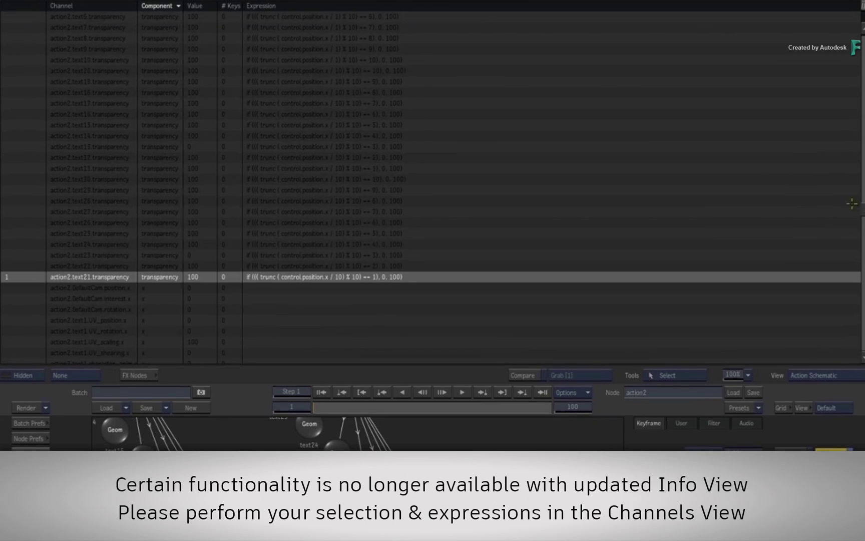
pyautogui.moveTo(97, 264); pyautogui.dragTo(99, 179)
# Step: Change the selected channels' expression to if ((( trunc ( control.position.x / 100) % 10) == SelectionOrder), 0, 100)
pyautogui.click(256, 277)
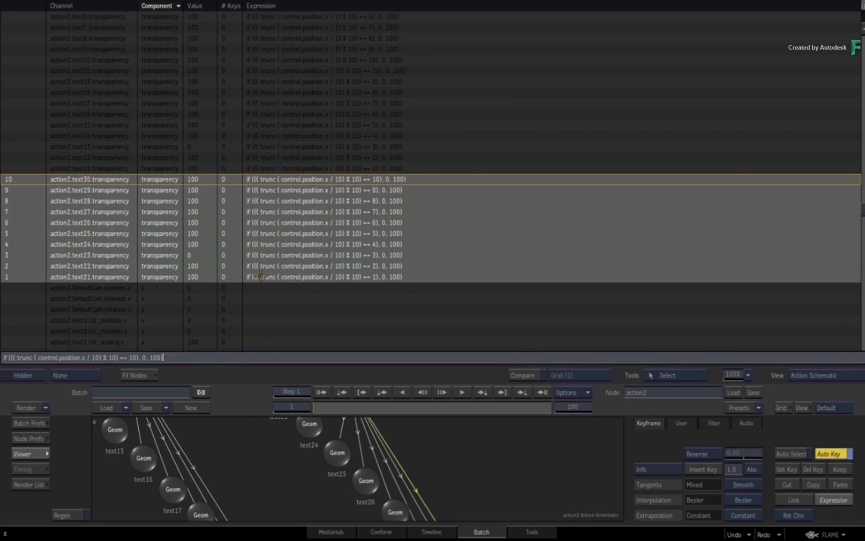
pyautogui.press('Up')
pyautogui.press('Left')
pyautogui.press('Left')
pyautogui.press('Left')
pyautogui.press('Left')
pyautogui.press('Left')
pyautogui.press('Left')
pyautogui.press('Left')
pyautogui.press('Left')
pyautogui.press('Left')
pyautogui.press('Left')
pyautogui.press('Left')
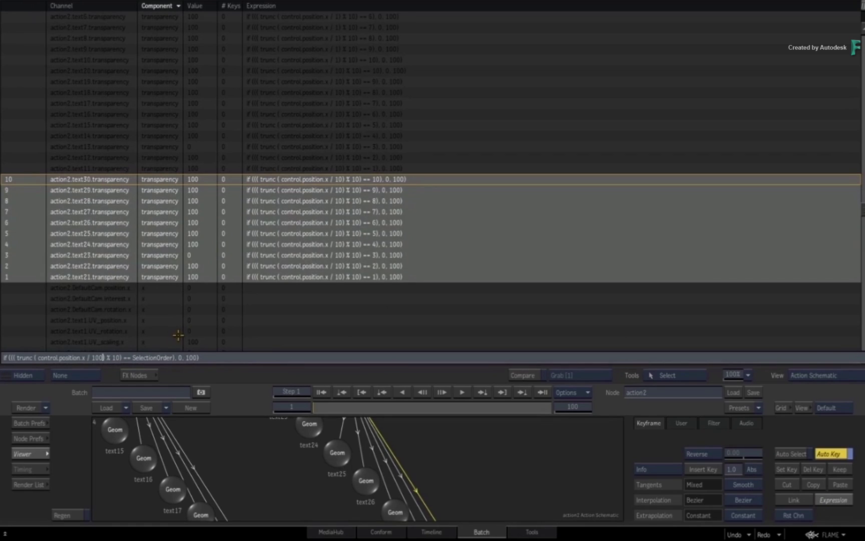
pyautogui.press('Return')
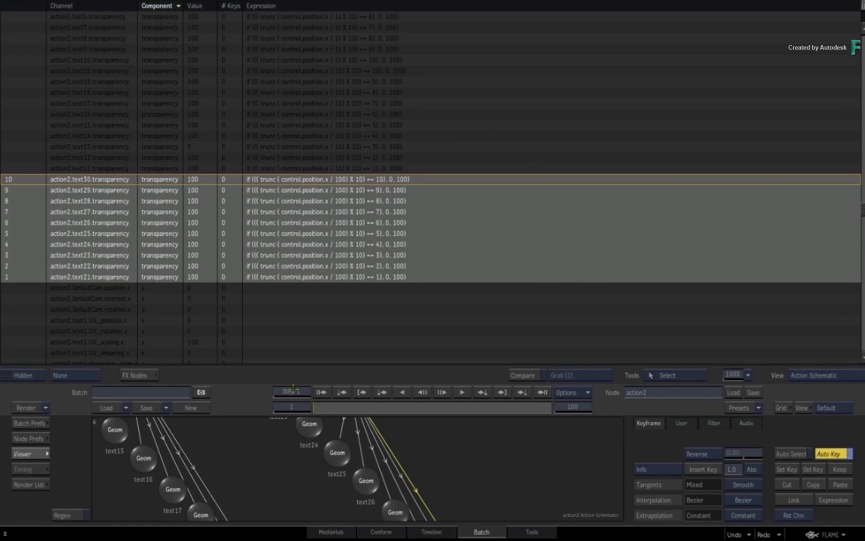
# Step: Return to the schematic, select axis3, and set its X position to -208 to offset the hundreds digit
pyautogui.hotkey('alt', '`')
pyautogui.press('F4')
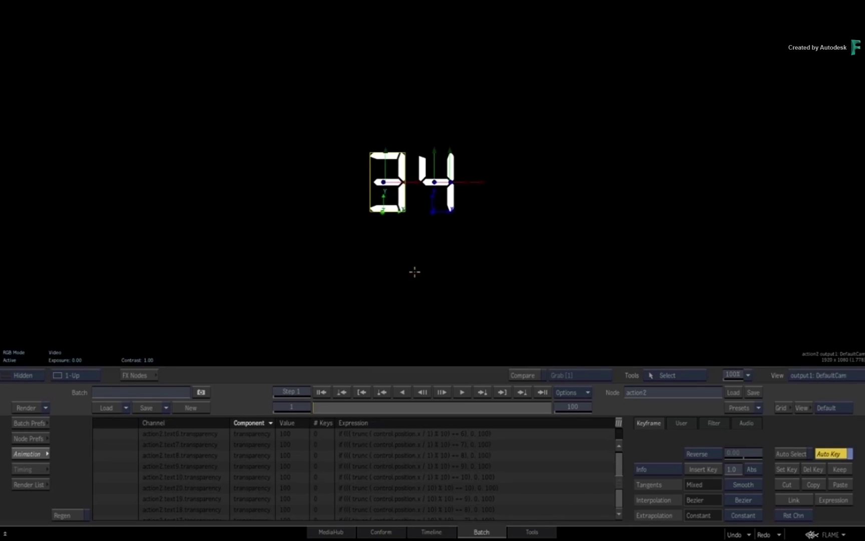
pyautogui.press('`')
pyautogui.click(512, 108)
pyautogui.click(29, 454)
pyautogui.press('F4')
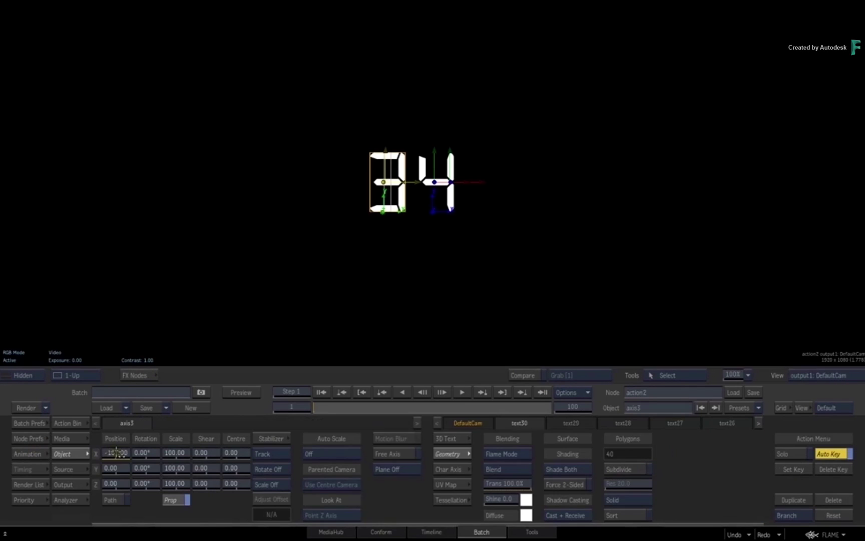
pyautogui.moveTo(104, 452); pyautogui.dragTo(72, 453)
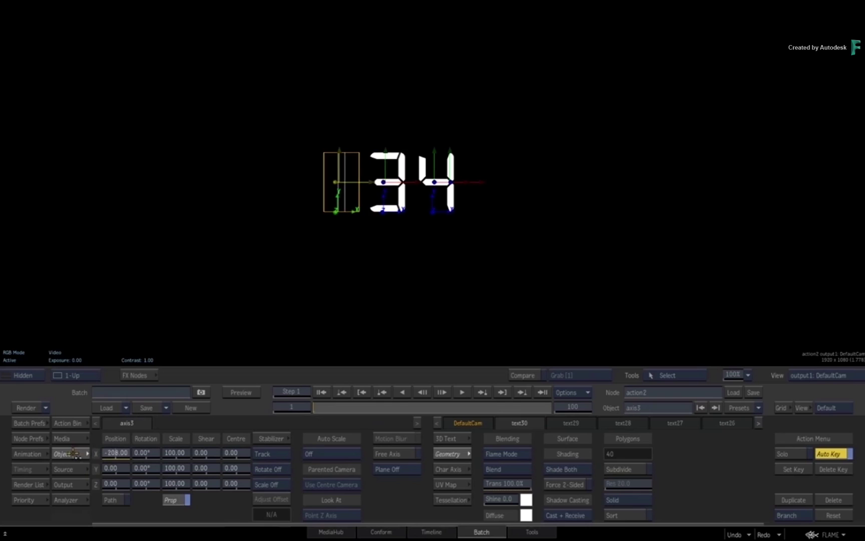
# Step: Test the three-digit counter by raising the control axis's X position to 376 and moving the axis to X 487, Y -74
pyautogui.press('F4')
pyautogui.click(333, 31)
pyautogui.press('F1')
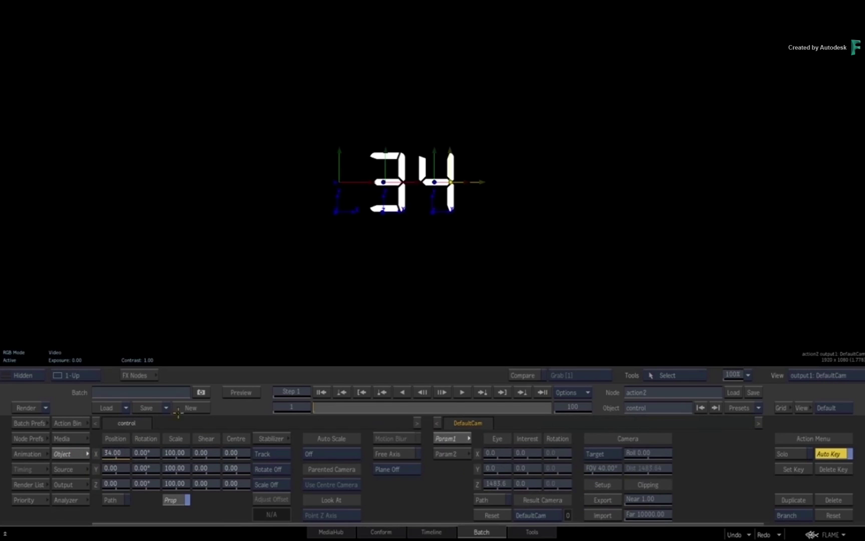
pyautogui.moveTo(115, 452); pyautogui.dragTo(213, 446)
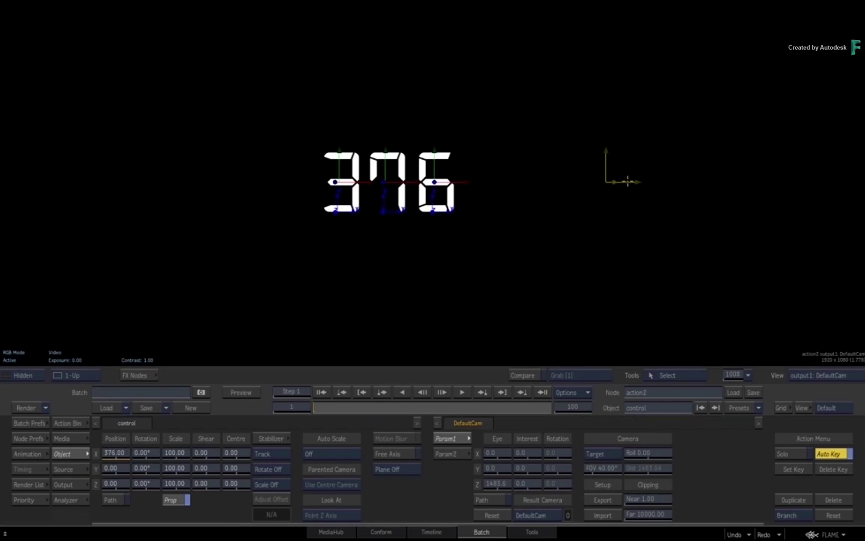
pyautogui.moveTo(628, 181); pyautogui.dragTo(676, 215)
pyautogui.press('F4')
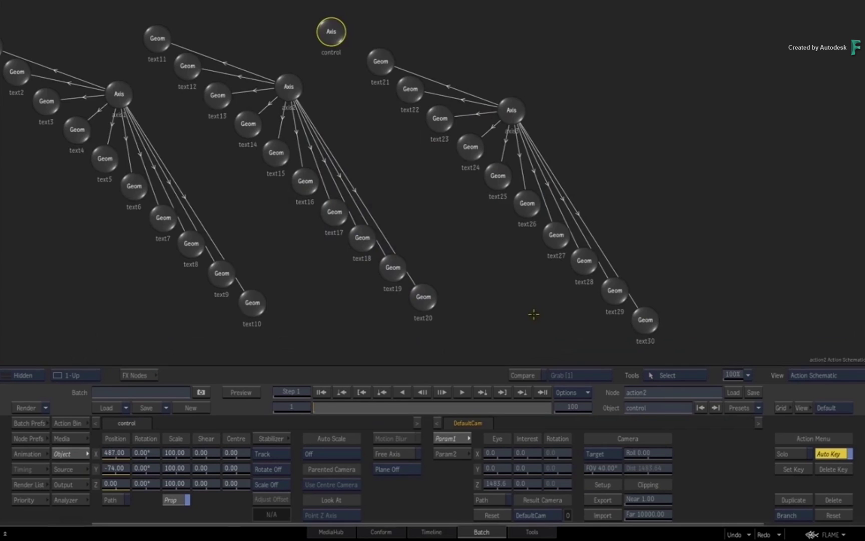
# Step: Select text10 and display its transparency channel as an animation curve instead of the channel list
pyautogui.click(253, 303)
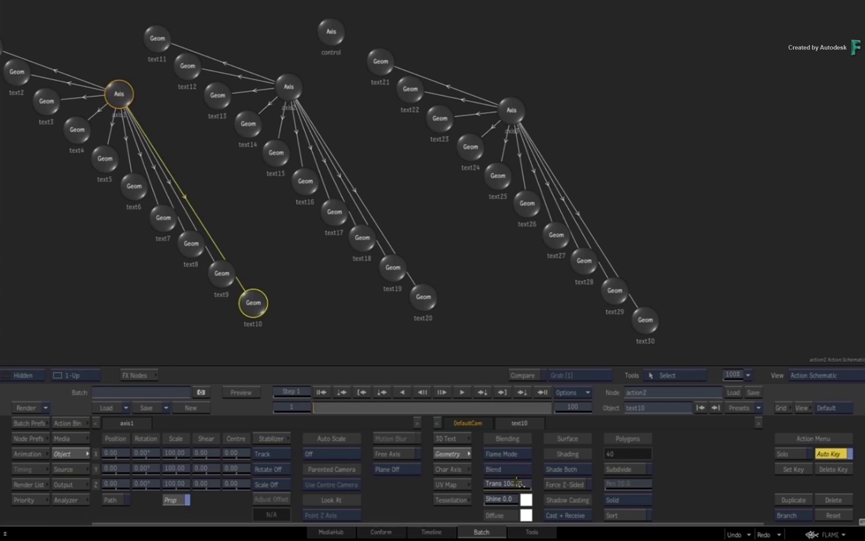
pyautogui.click(27, 454)
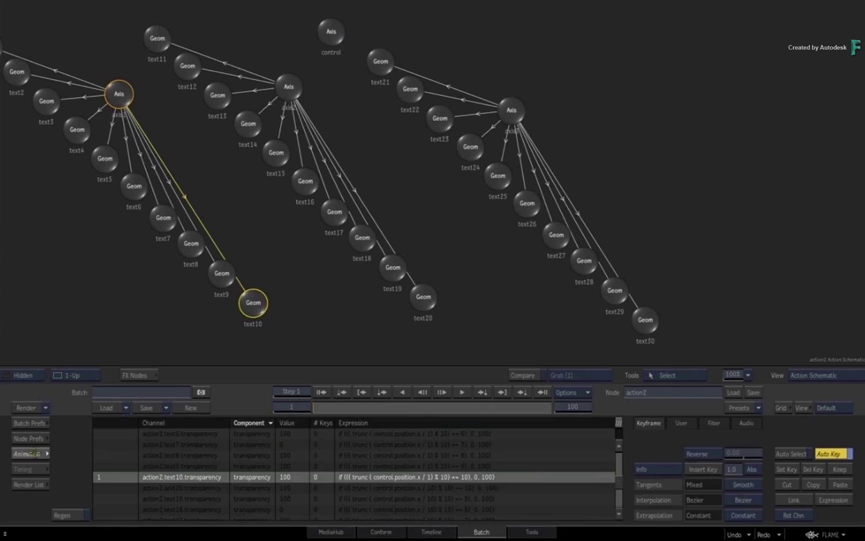
pyautogui.click(653, 466)
pyautogui.click(657, 493)
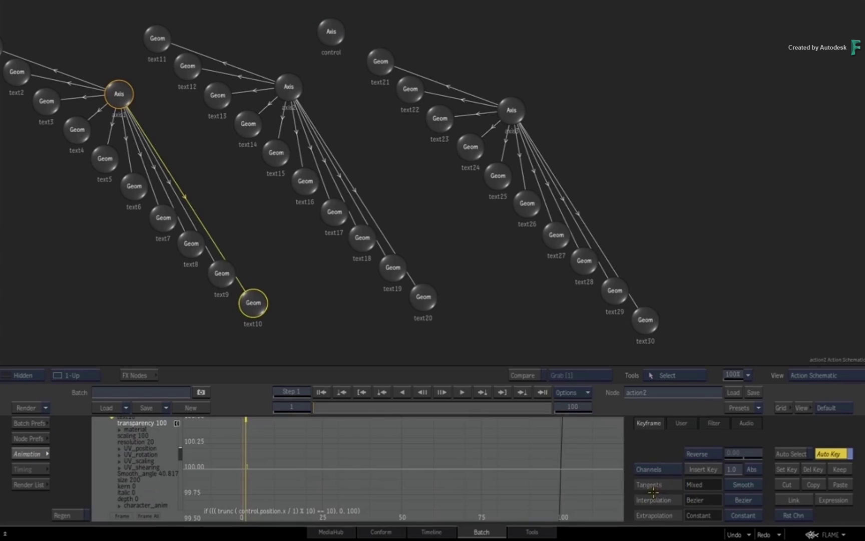
# Step: Change text10's transparency expression to if ((( trunc ( control.position.x / 1) % 10) == 0), 0, 100)
pyautogui.press('e')
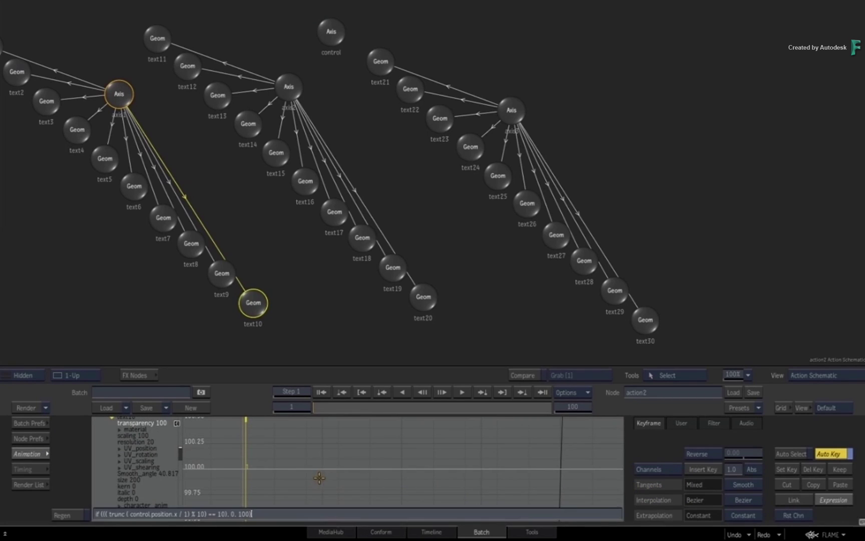
pyautogui.press('Left')
pyautogui.press('Left')
pyautogui.press('Left')
pyautogui.press('Left')
pyautogui.press('Left')
pyautogui.press('Left')
pyautogui.press('Left')
pyautogui.press('Left')
pyautogui.press('Left')
pyautogui.press('Left')
pyautogui.press('Left')
pyautogui.press('Return')
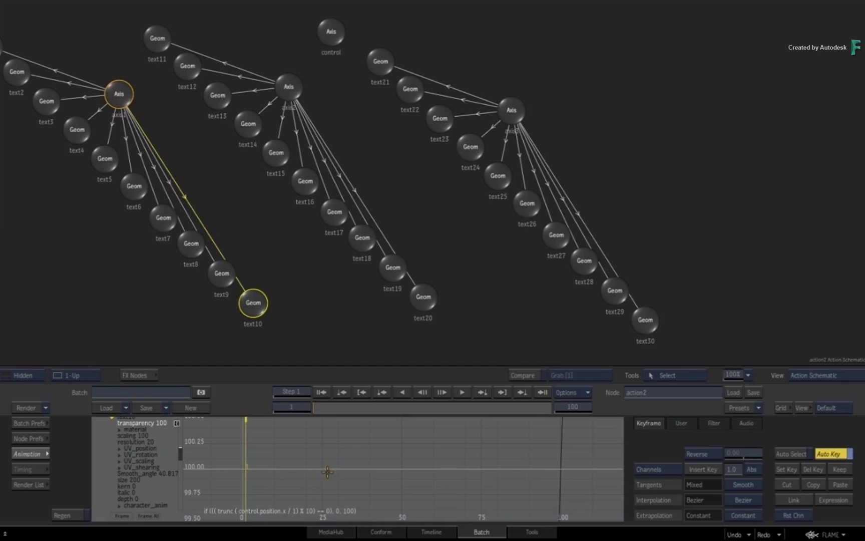
# Step: Select text20 and change its transparency expression to if ((( trunc ( control.position.x / 10) % 10) == 0), 0, 100)
pyautogui.click(419, 289)
pyautogui.click(29, 454)
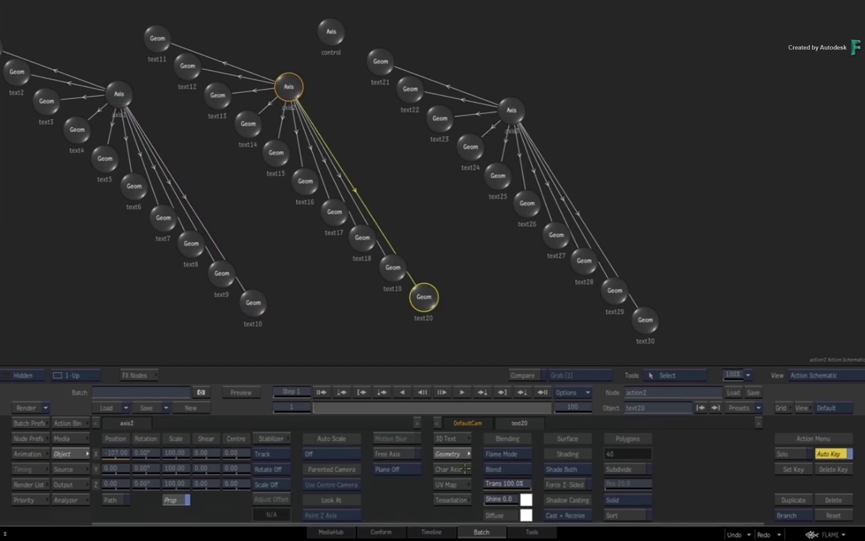
pyautogui.click(29, 453)
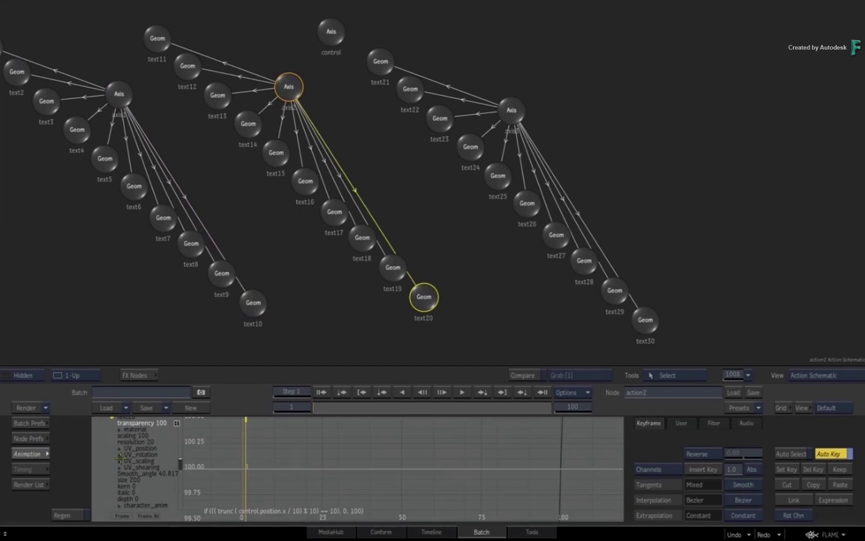
pyautogui.press('e')
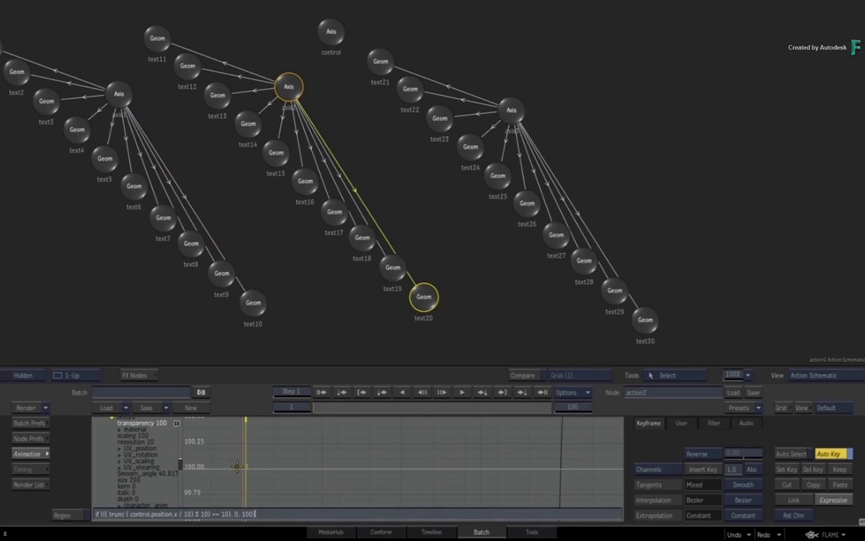
pyautogui.write(')')
pyautogui.press('Left')
pyautogui.press('Left')
pyautogui.press('BackSpace')
pyautogui.press('Return')
# Step: Select text30 and change its transparency expression to if ((( trunc ( control.position.x / 100) % 10) == 0), 0, 100)
pyautogui.click(646, 320)
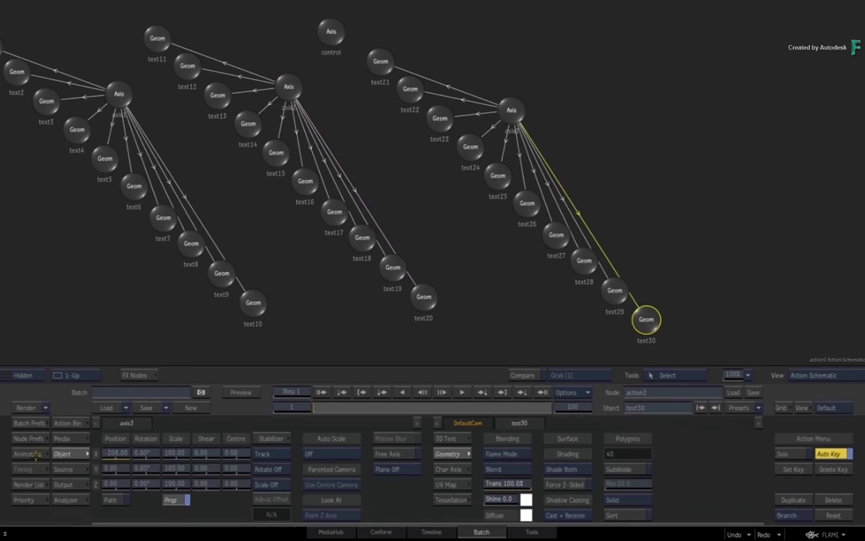
pyautogui.click(31, 454)
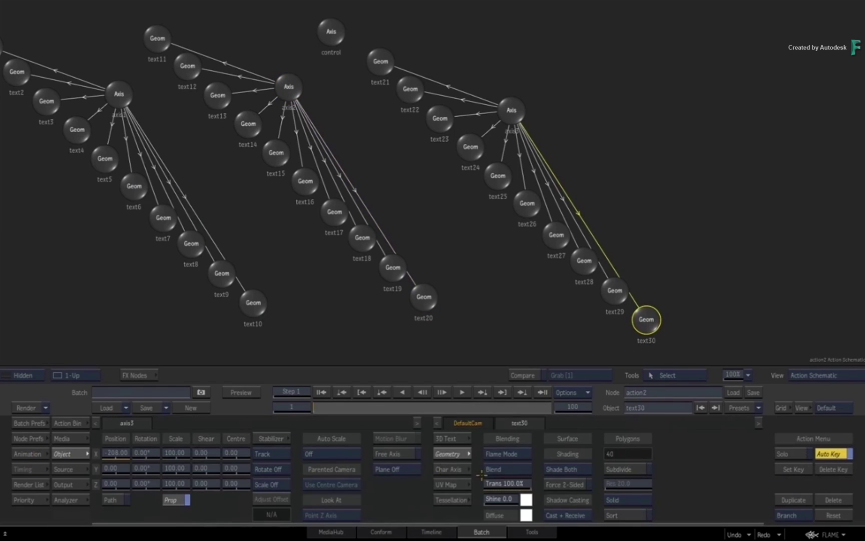
pyautogui.click(31, 453)
pyautogui.press('e')
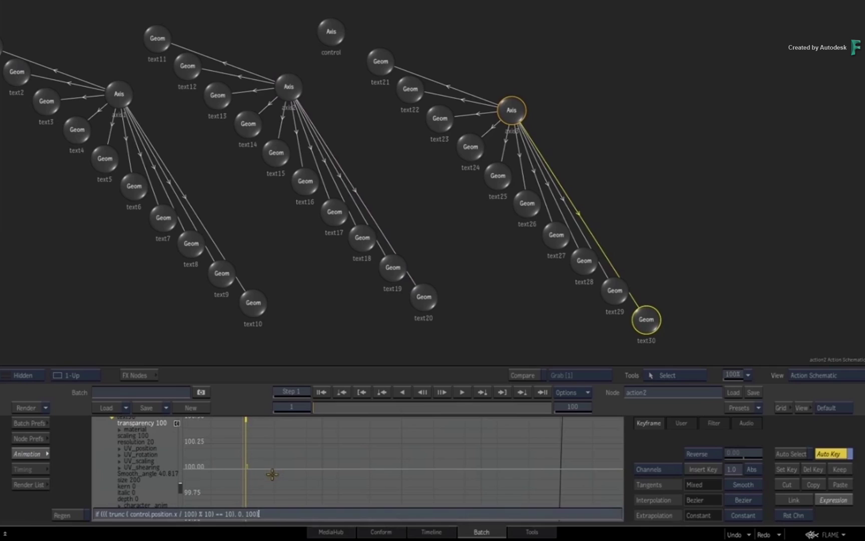
pyautogui.press('Left')
pyautogui.press('Left')
pyautogui.press('Left')
pyautogui.press('Left')
pyautogui.press('Left')
pyautogui.press('Right')
pyautogui.press('Right')
pyautogui.press('Right')
pyautogui.press('BackSpace')
pyautogui.press('Return')
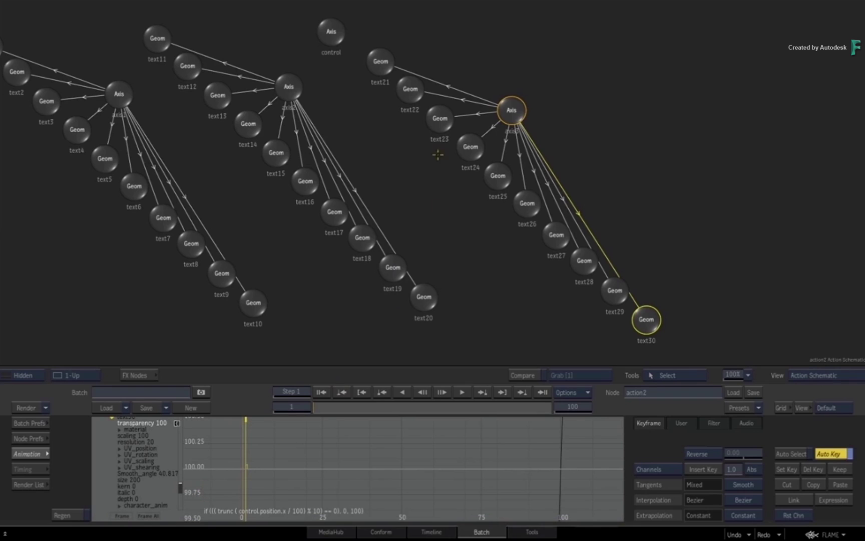
# Step: Select the control axis and test the zero digits in the camera output by raising its X position to 529 and entering 600
pyautogui.moveTo(417, 169); pyautogui.dragTo(428, 170)
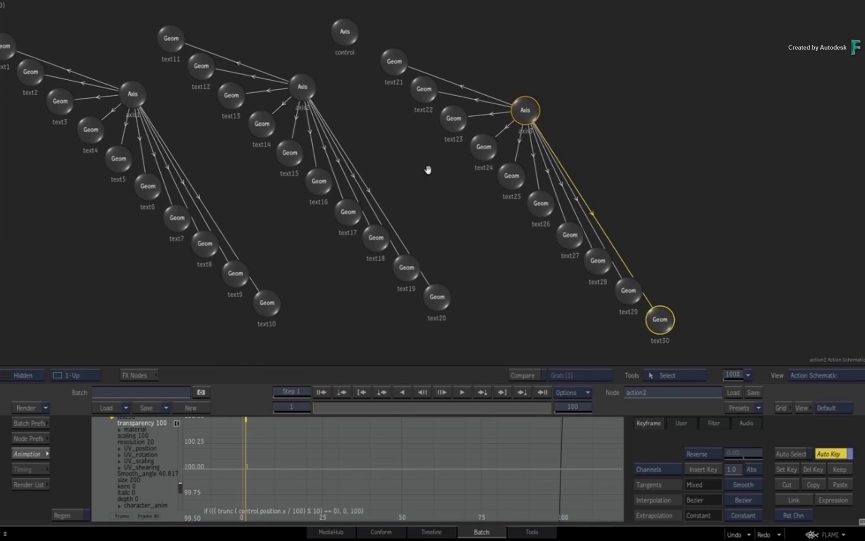
pyautogui.click(41, 452)
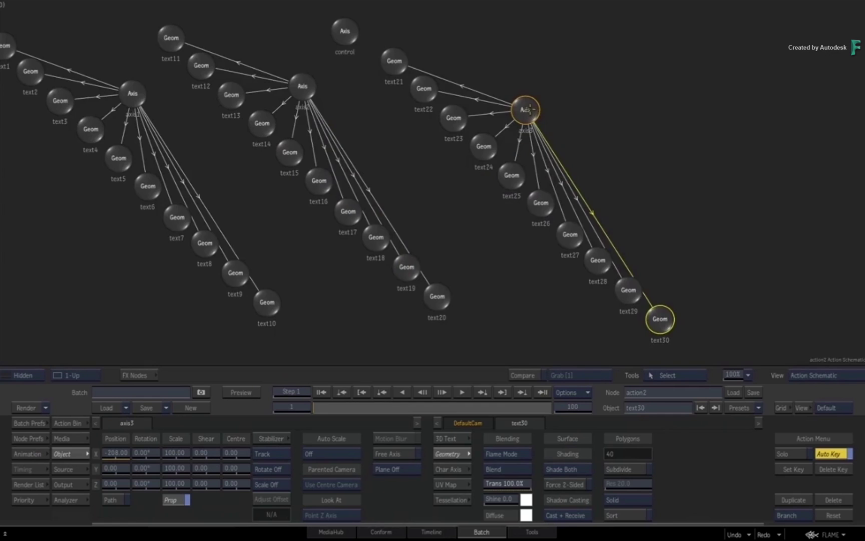
pyautogui.click(535, 109)
pyautogui.press('F4')
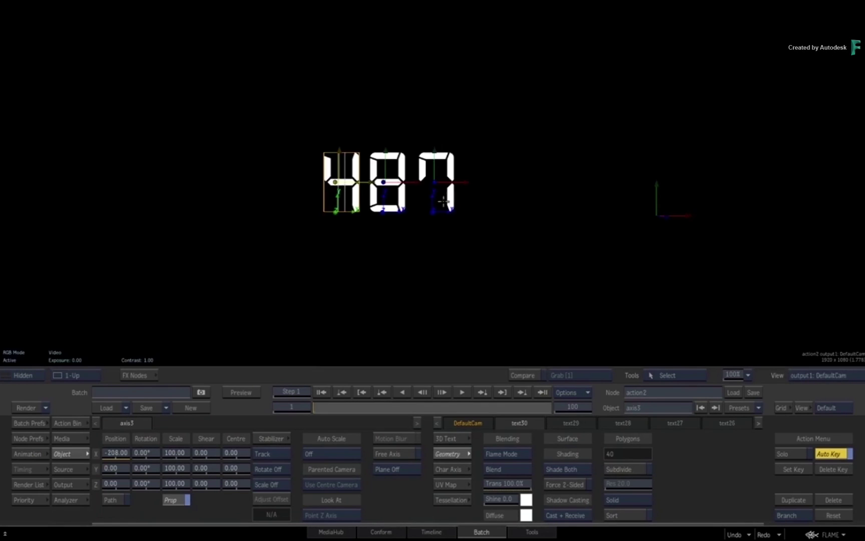
pyautogui.press('`')
pyautogui.click(346, 33)
pyautogui.press('F4')
pyautogui.moveTo(137, 456); pyautogui.dragTo(142, 452)
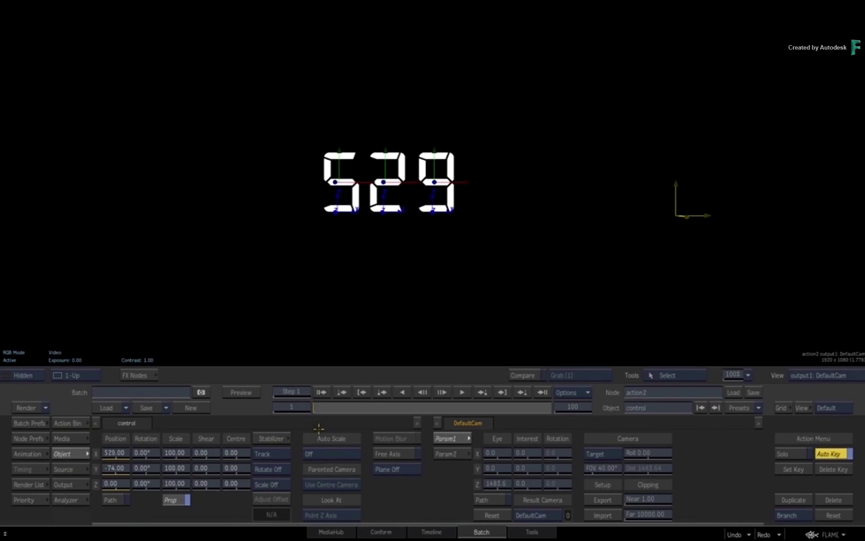
pyautogui.click(115, 453)
pyautogui.write('600')
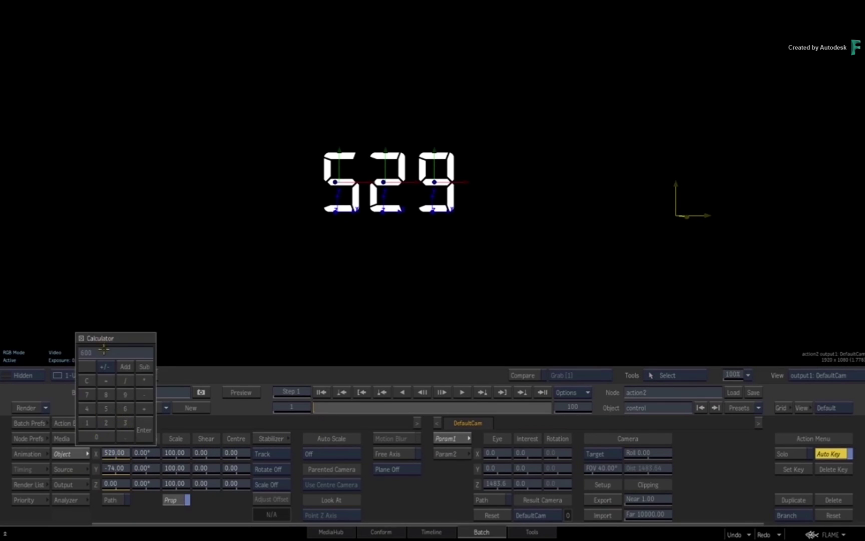
pyautogui.press('Return')
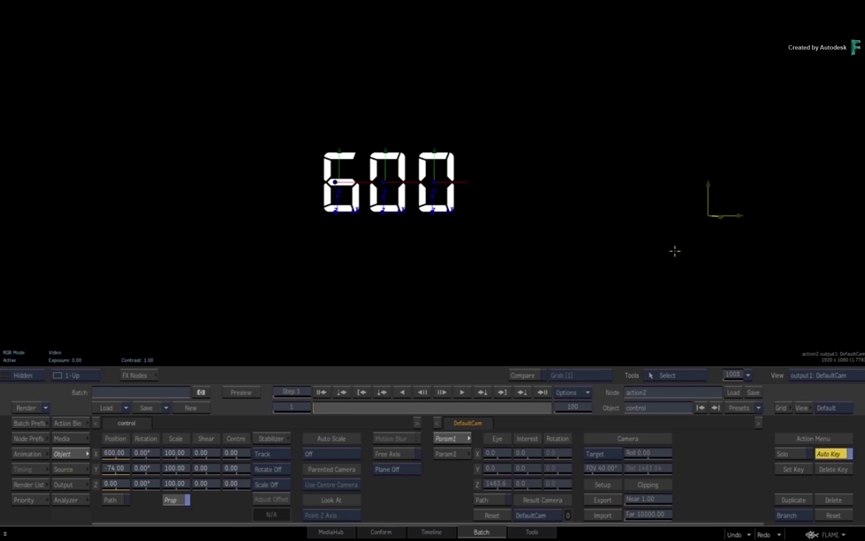
# Step: Set the icon display in the node preferences to Selected and move the control axis in the output view until the counter reads 347
pyautogui.click(30, 438)
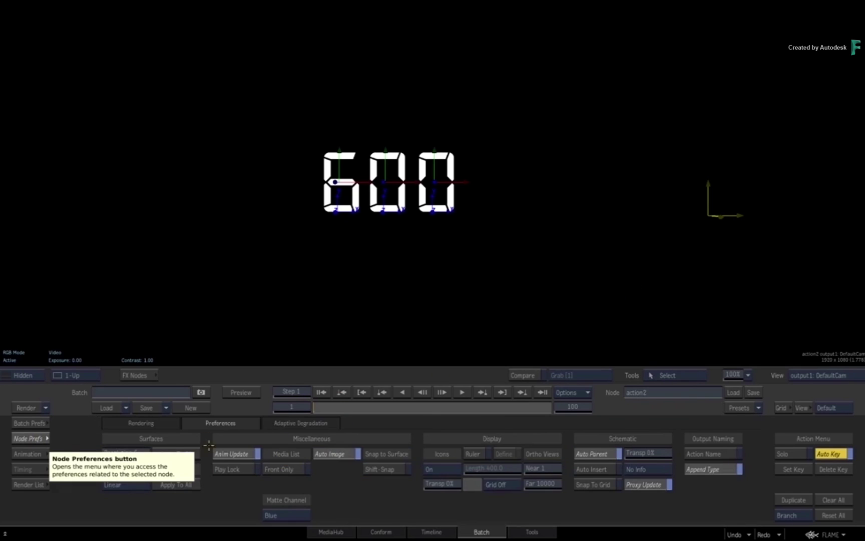
pyautogui.click(453, 469)
pyautogui.click(450, 454)
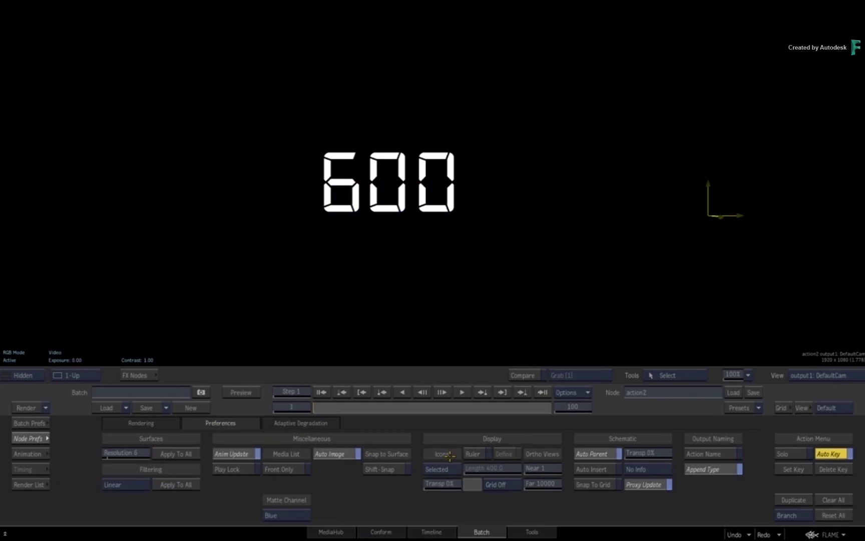
pyautogui.moveTo(728, 214); pyautogui.dragTo(614, 313)
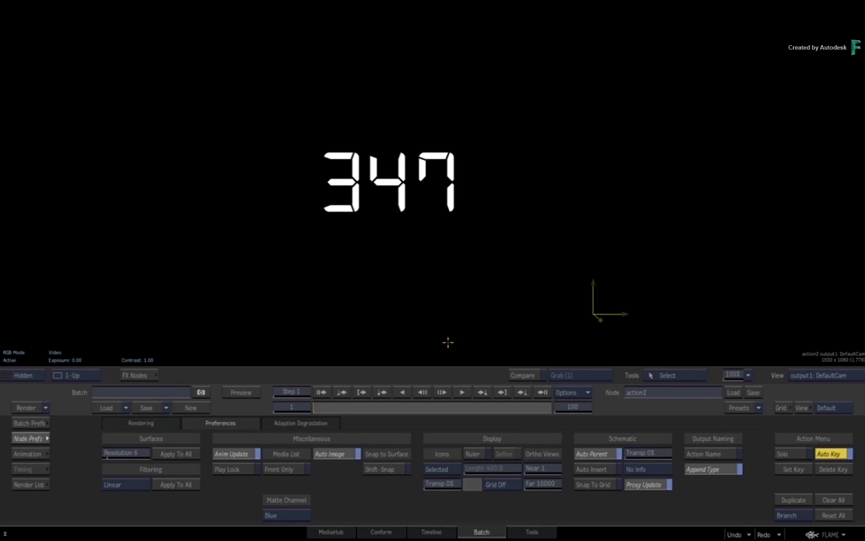